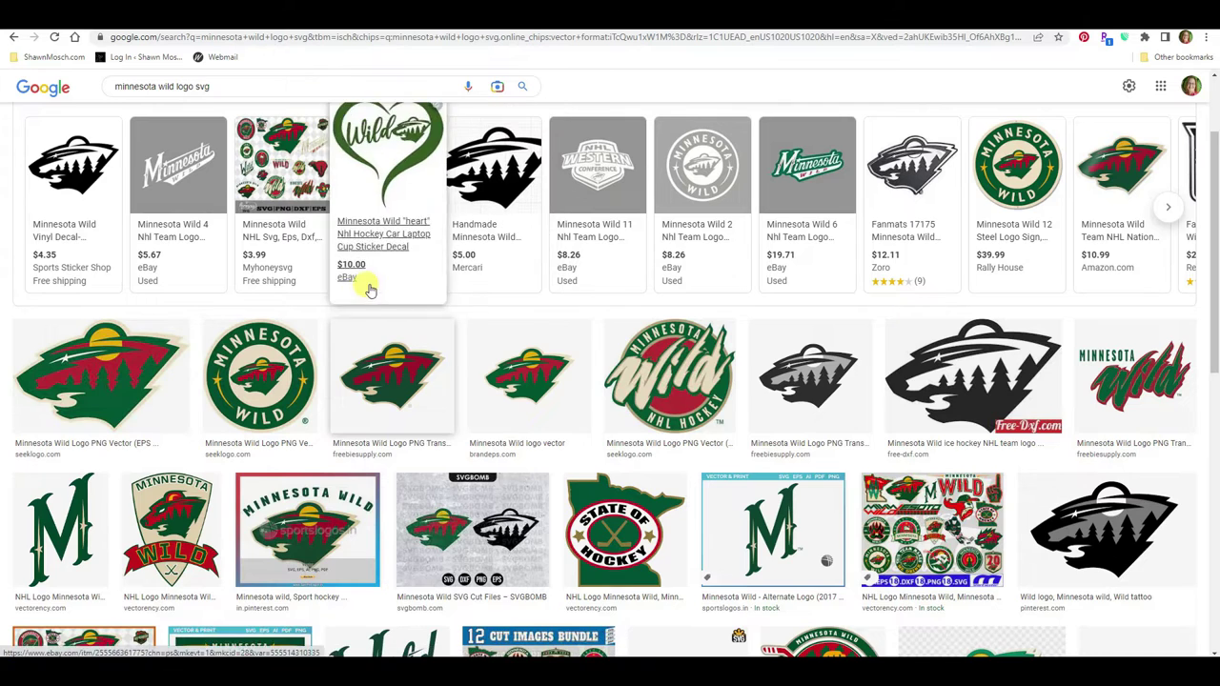
# - Browse the web results for 'minnesota wild logo svg', then return to the image results
pyautogui.scroll(2, 353, 271)
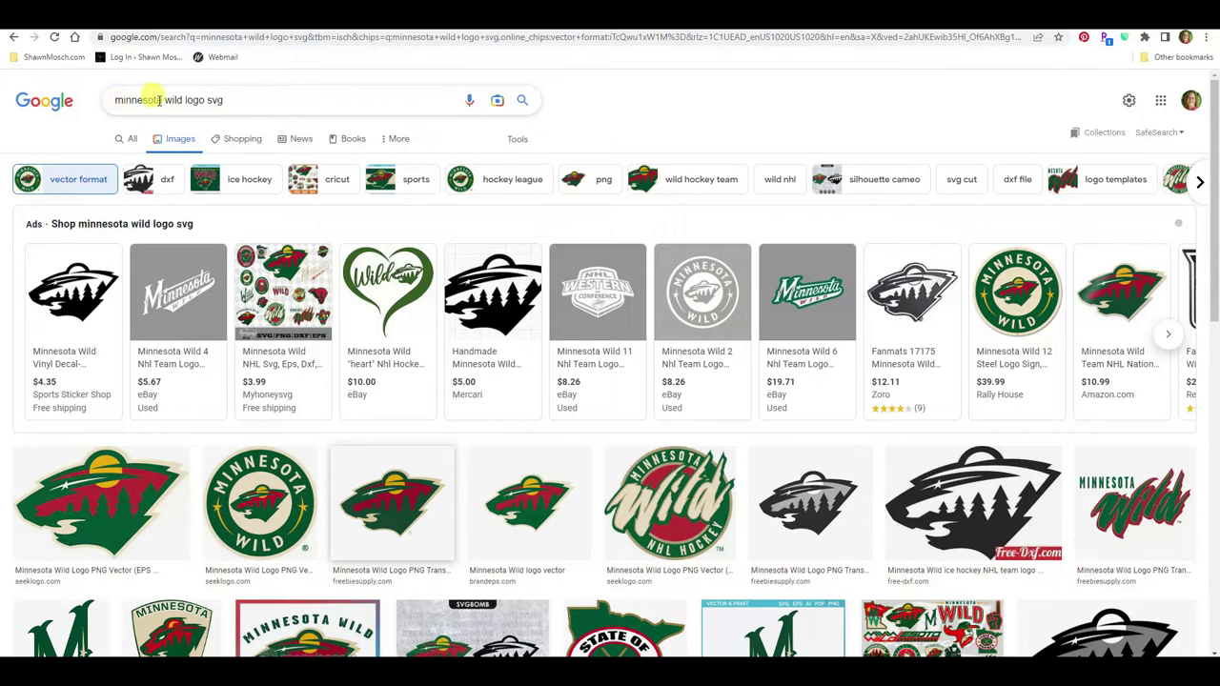
pyautogui.click(124, 139)
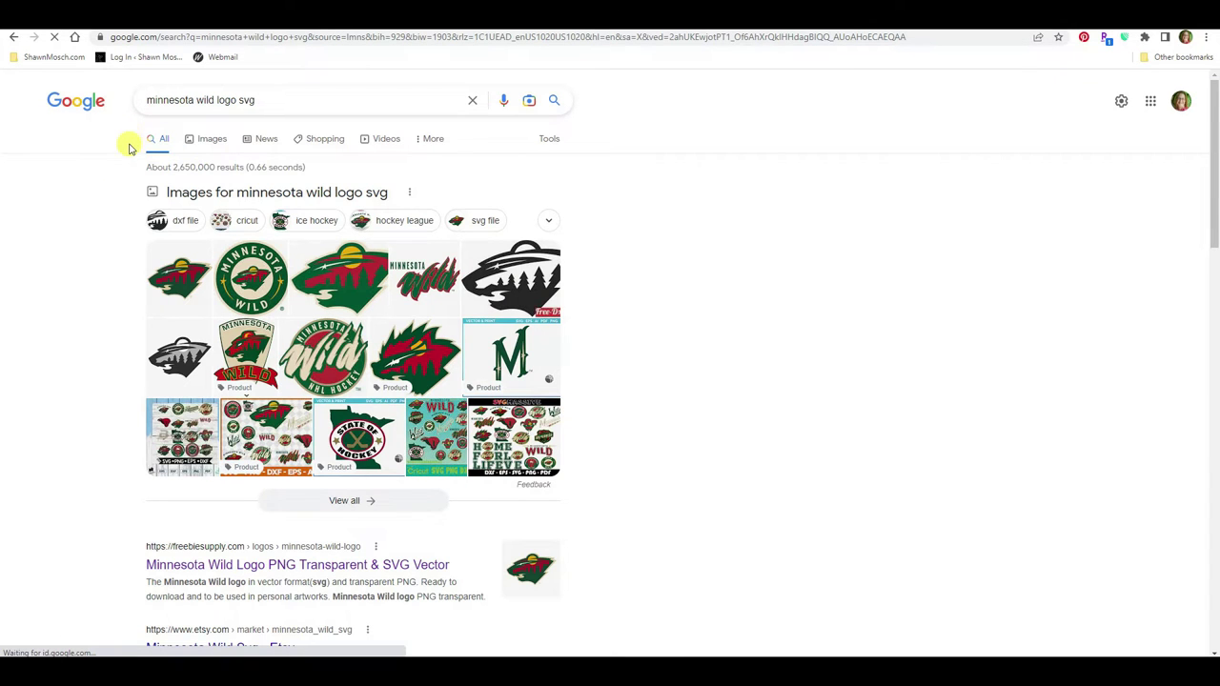
pyautogui.scroll(-3, 115, 283)
pyautogui.scroll(2, 119, 289)
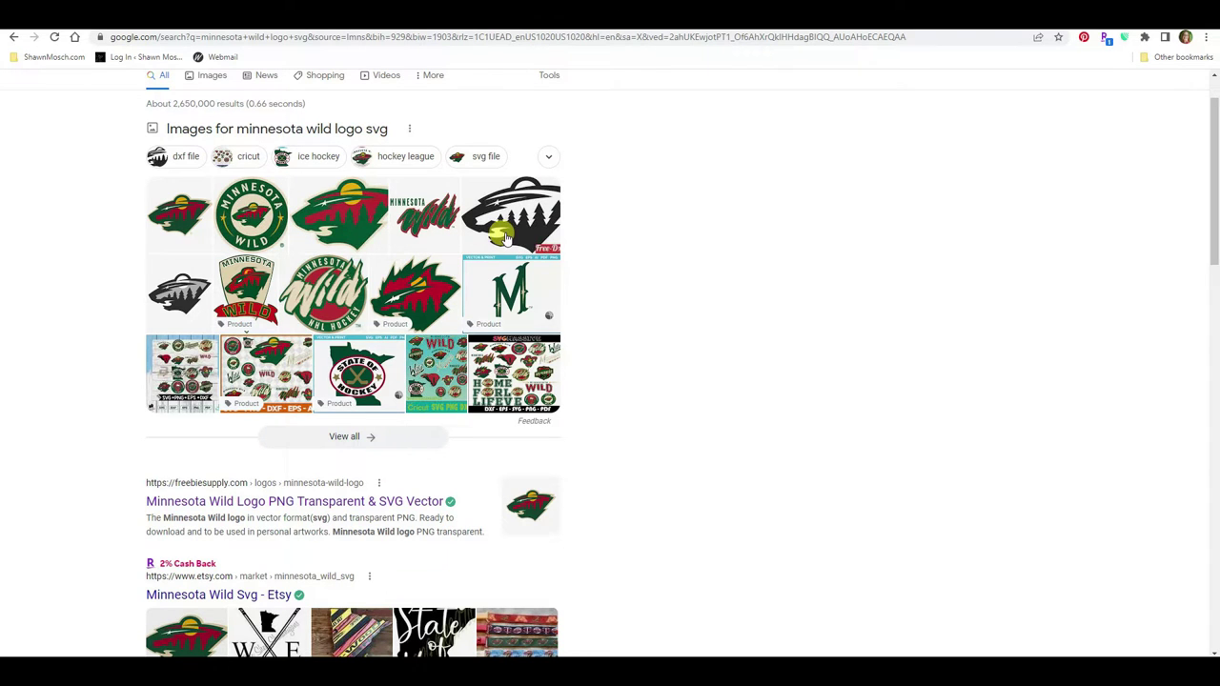
pyautogui.scroll(-4, 505, 237)
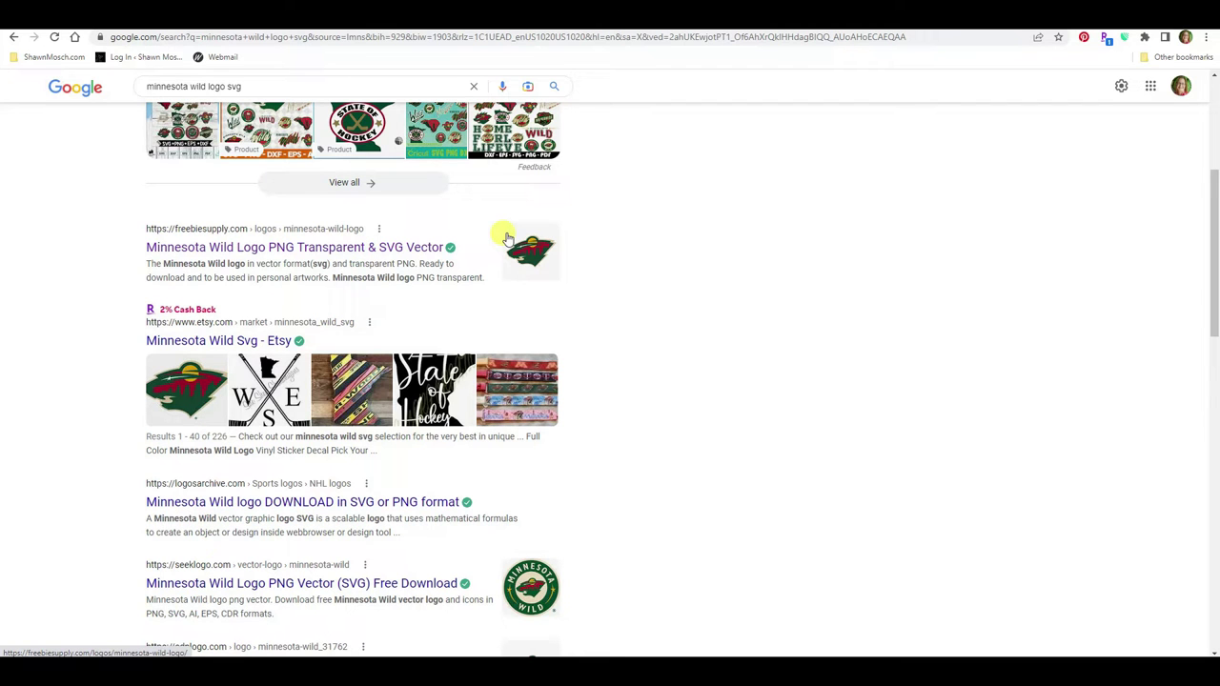
pyautogui.scroll(5, 470, 415)
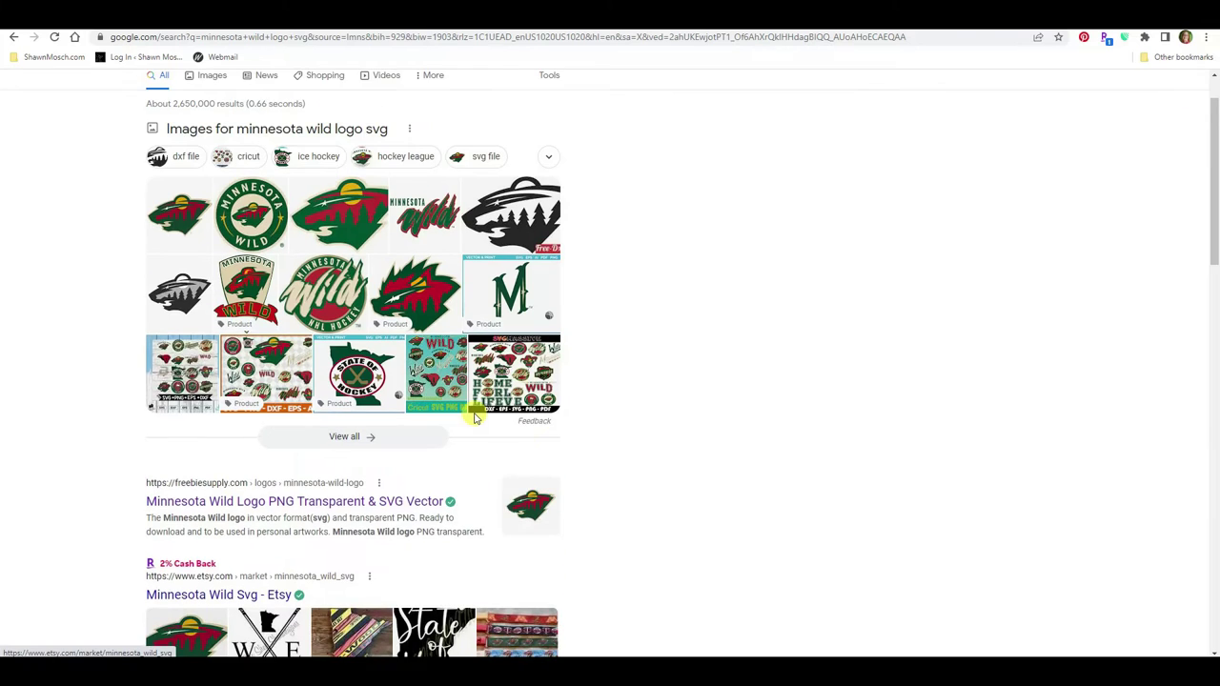
pyautogui.click(216, 141)
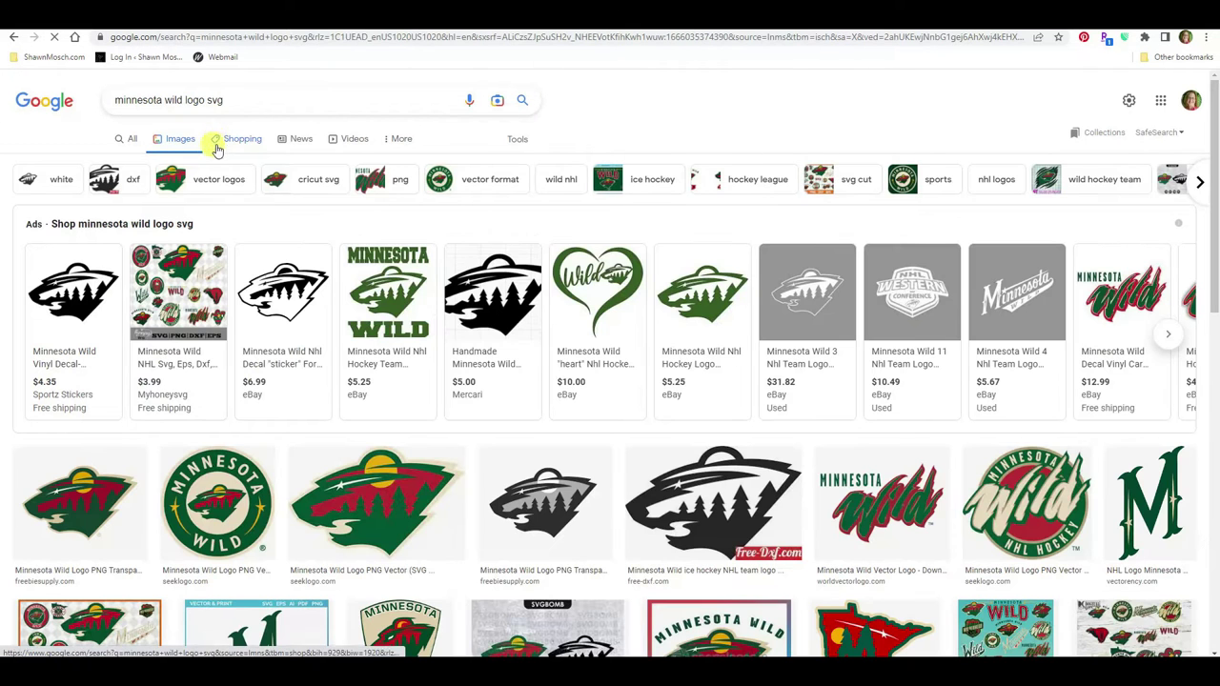
# - Open the first freebiesupply.com Minnesota Wild logo image result in a new tab and view it
pyautogui.scroll(-1, 138, 515)
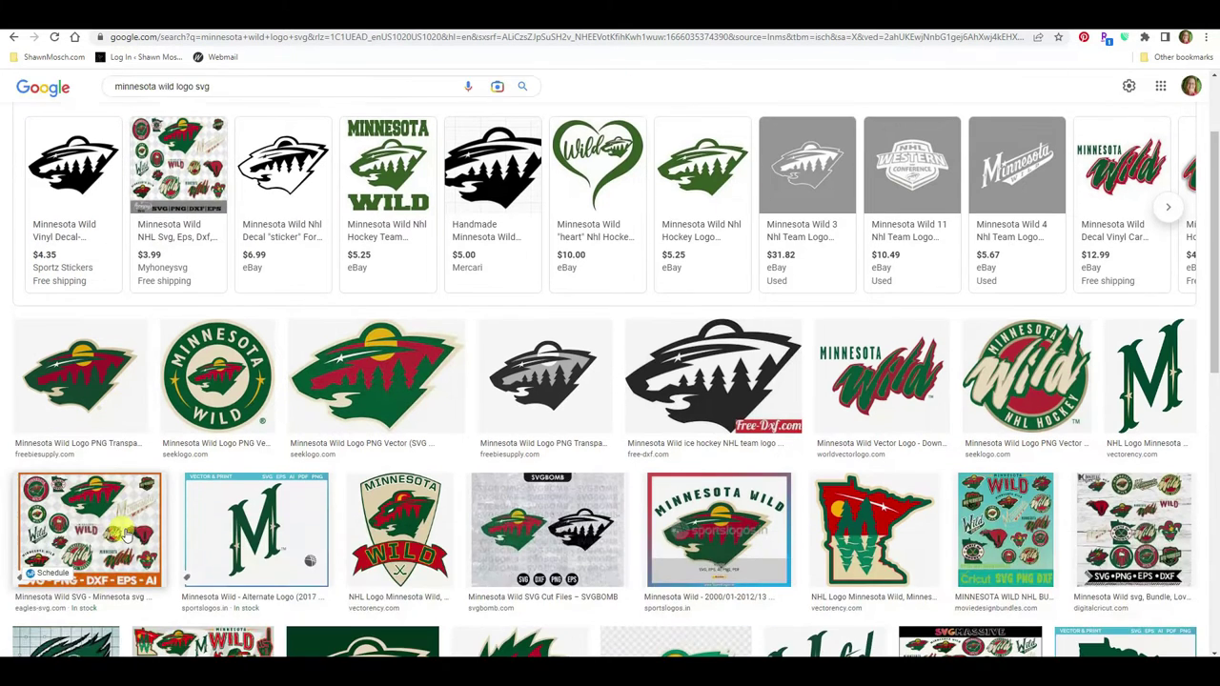
pyautogui.scroll(-1, 143, 522)
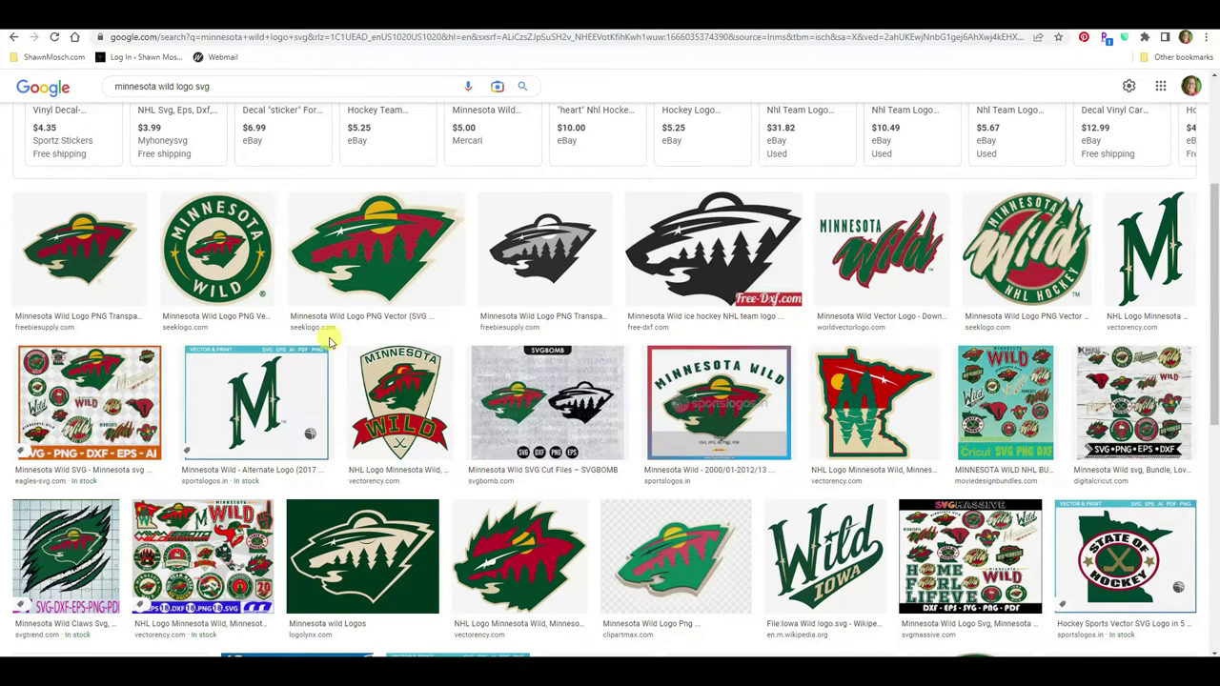
pyautogui.scroll(1, 329, 341)
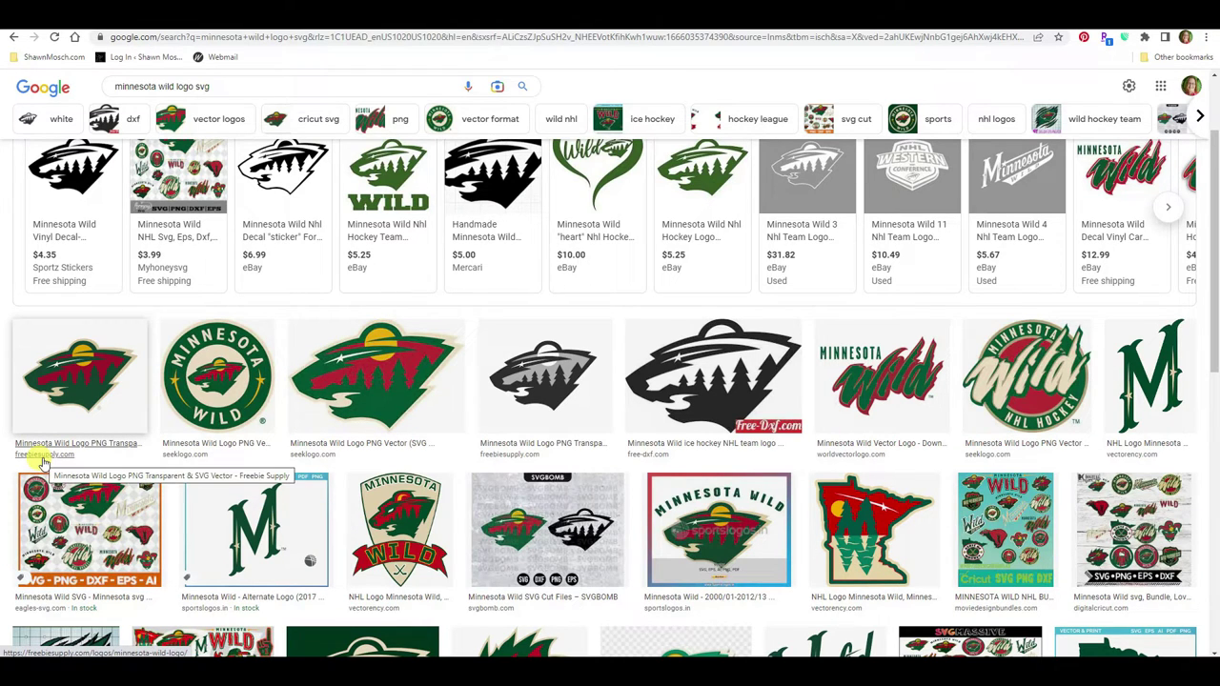
pyautogui.rightClick(57, 446)
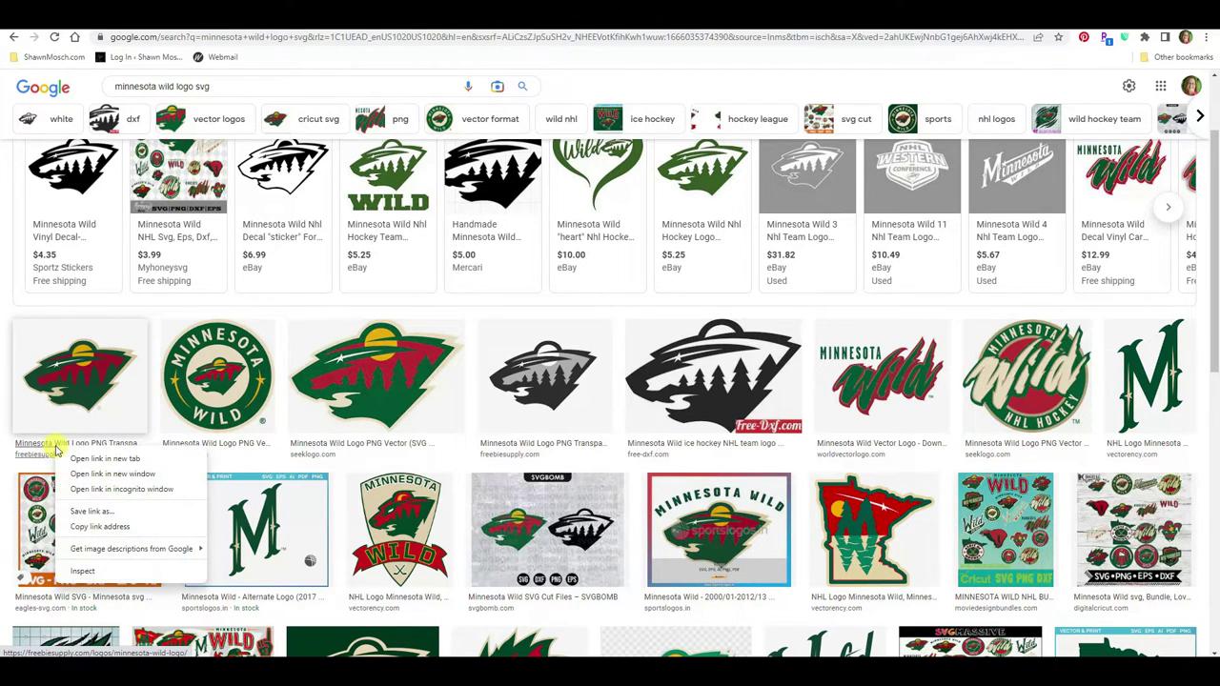
pyautogui.click(93, 459)
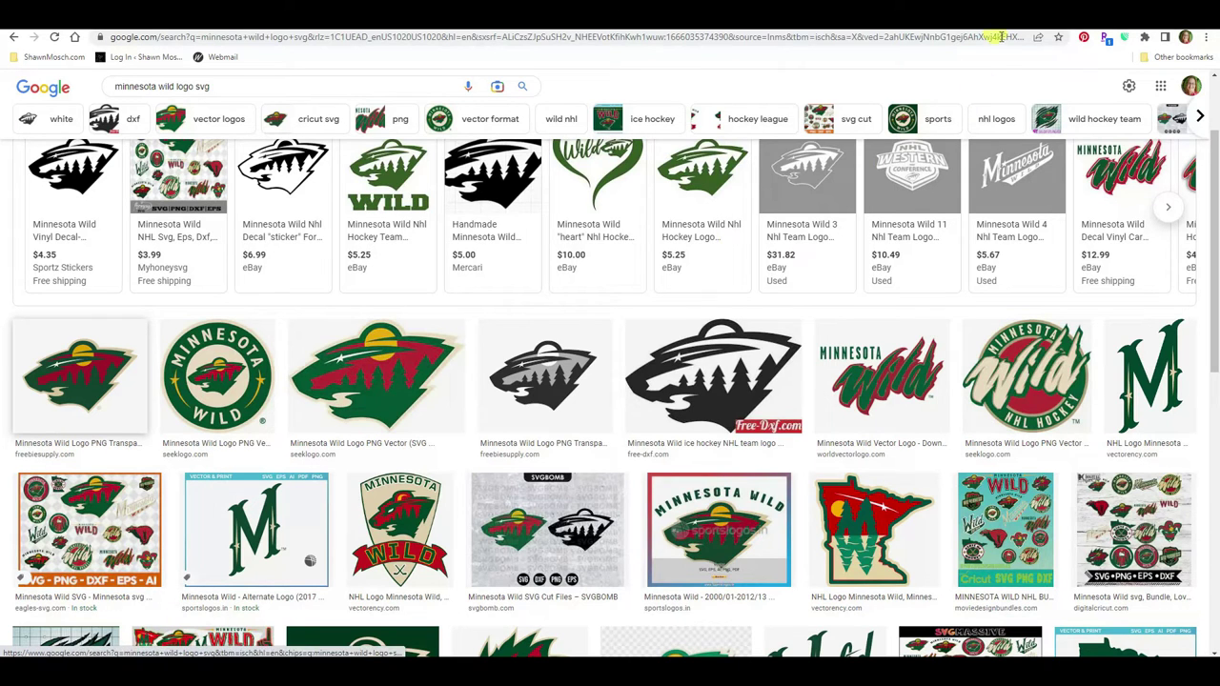
pyautogui.hotkey('ctrl', 'Tab')
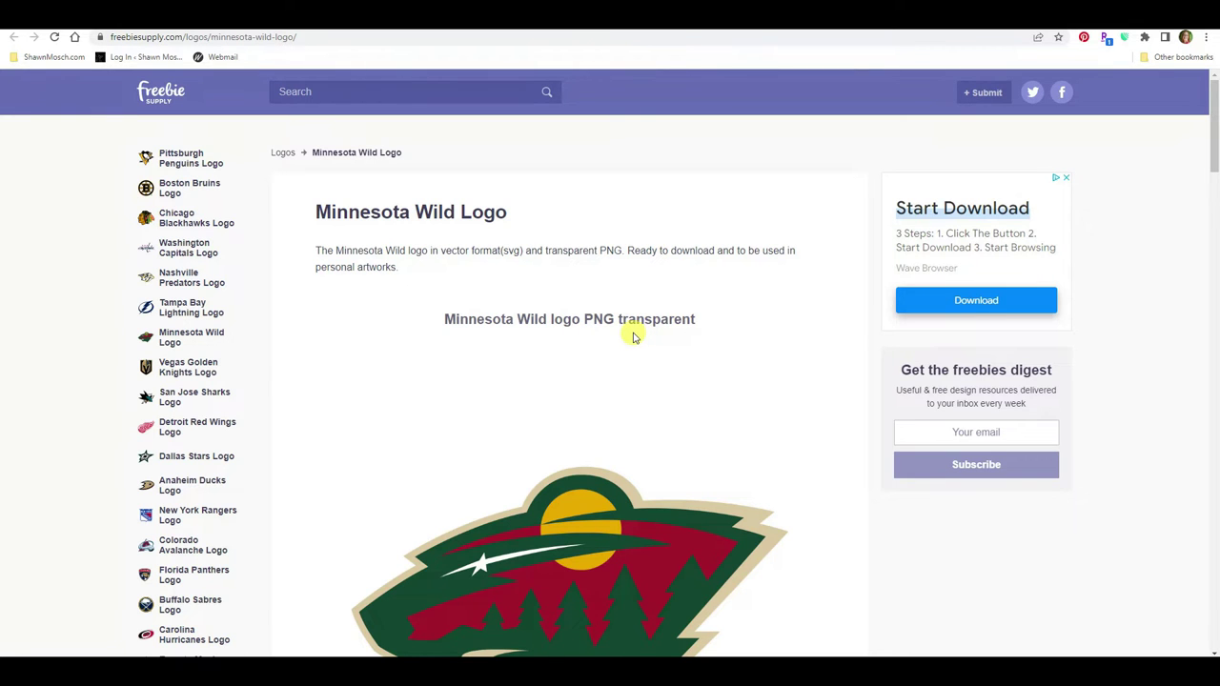
# - Scroll the Freebie Supply page down to the SVG vector logo and its Download button
pyautogui.scroll(-6, 633, 335)
pyautogui.scroll(-4, 633, 335)
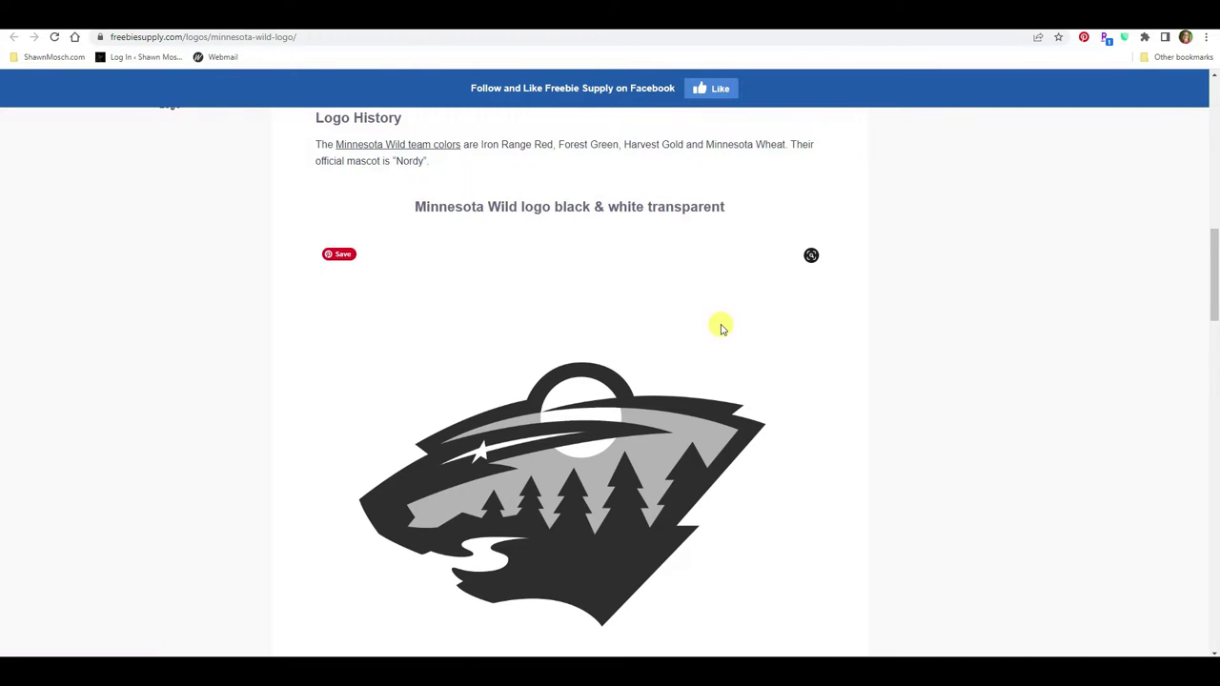
pyautogui.scroll(-5, 722, 331)
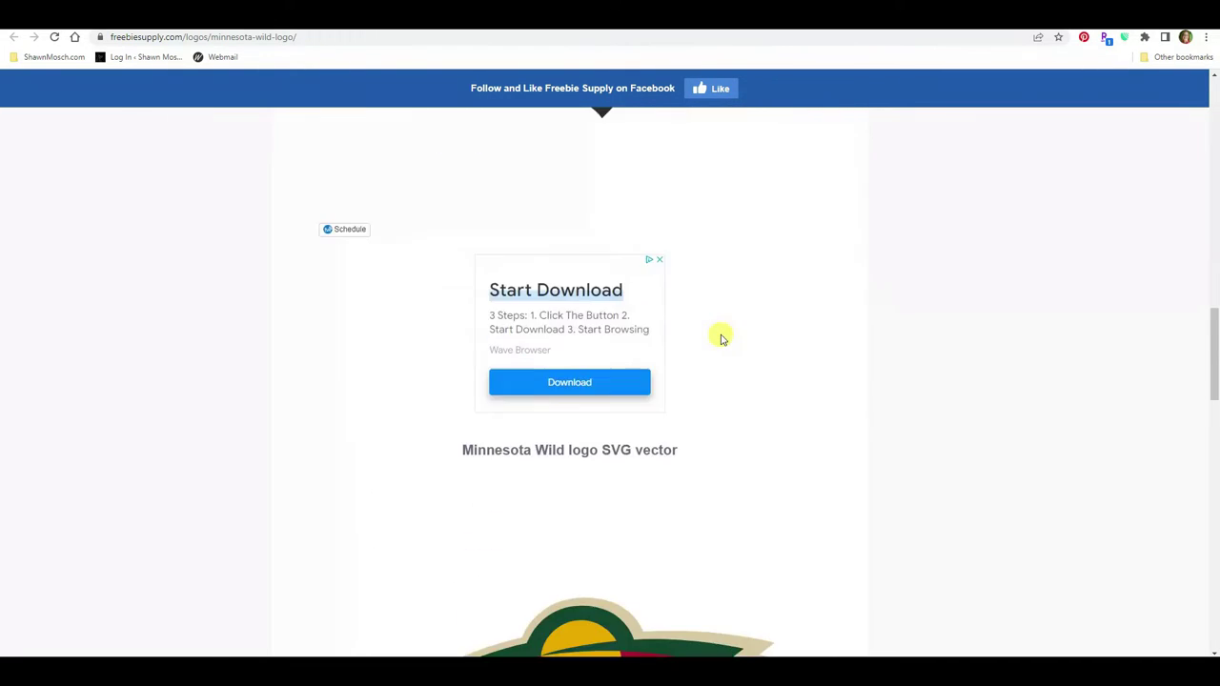
pyautogui.scroll(-2, 721, 339)
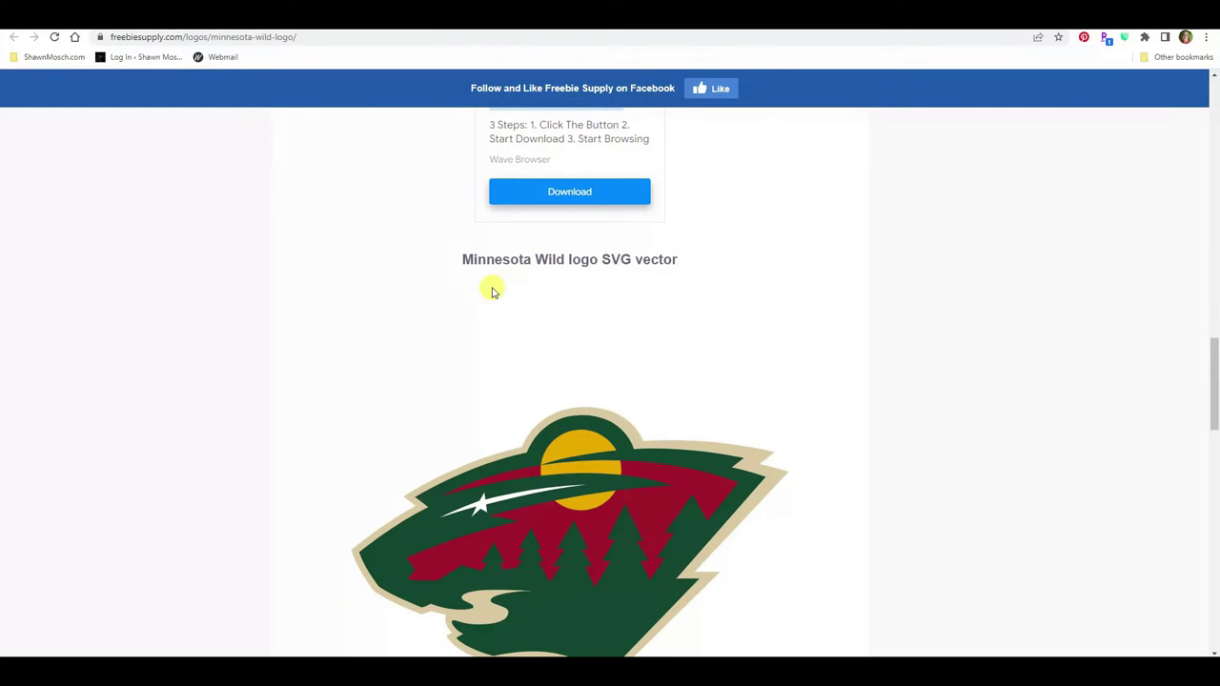
pyautogui.scroll(-4, 620, 272)
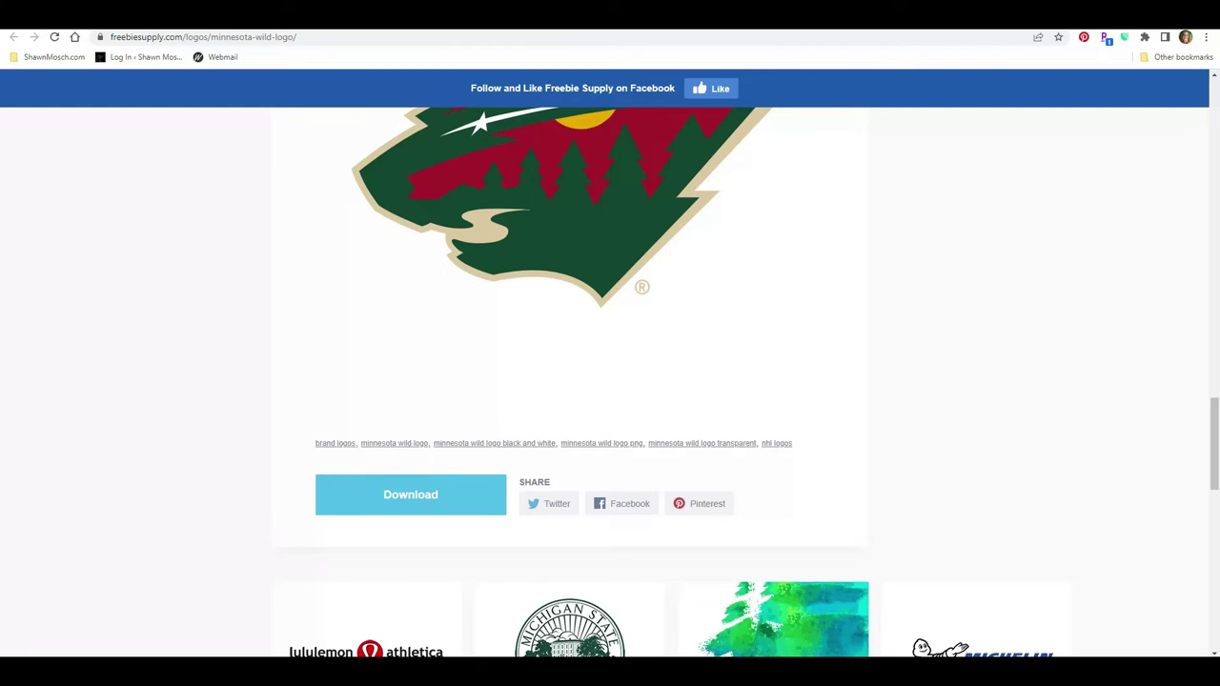
pyautogui.moveTo(587, 672)
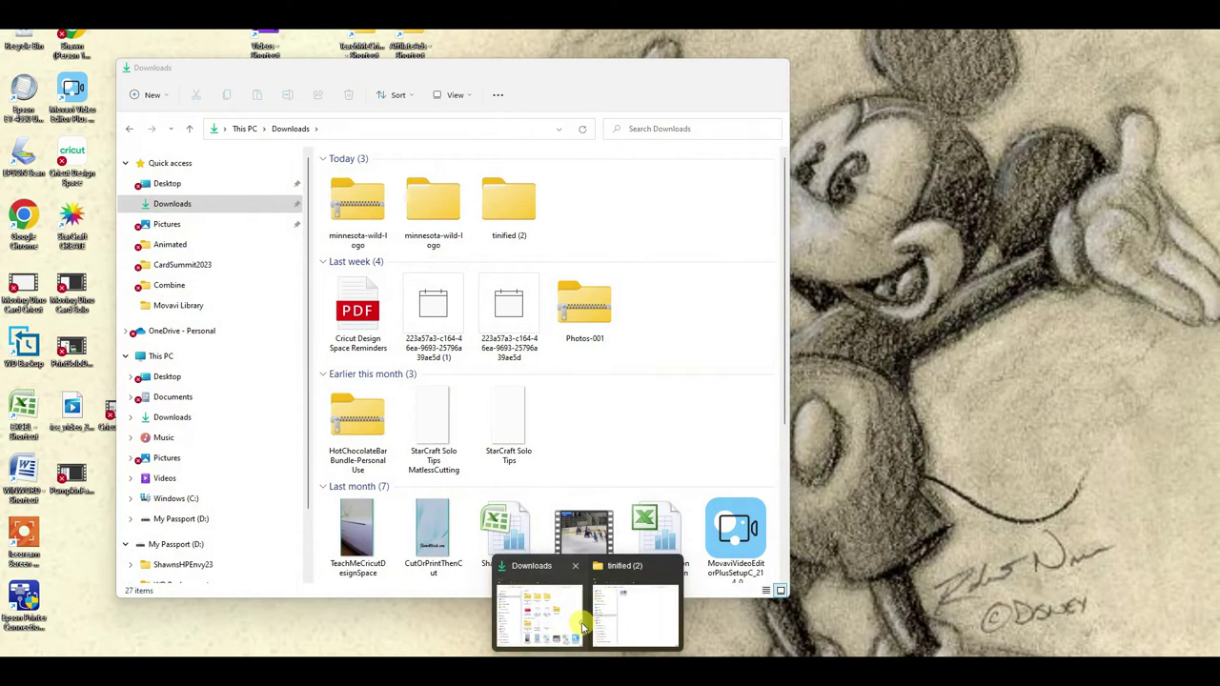
# - Show the Downloads folder and open the downloaded minnesota-wild-logo zip
pyautogui.click(564, 614)
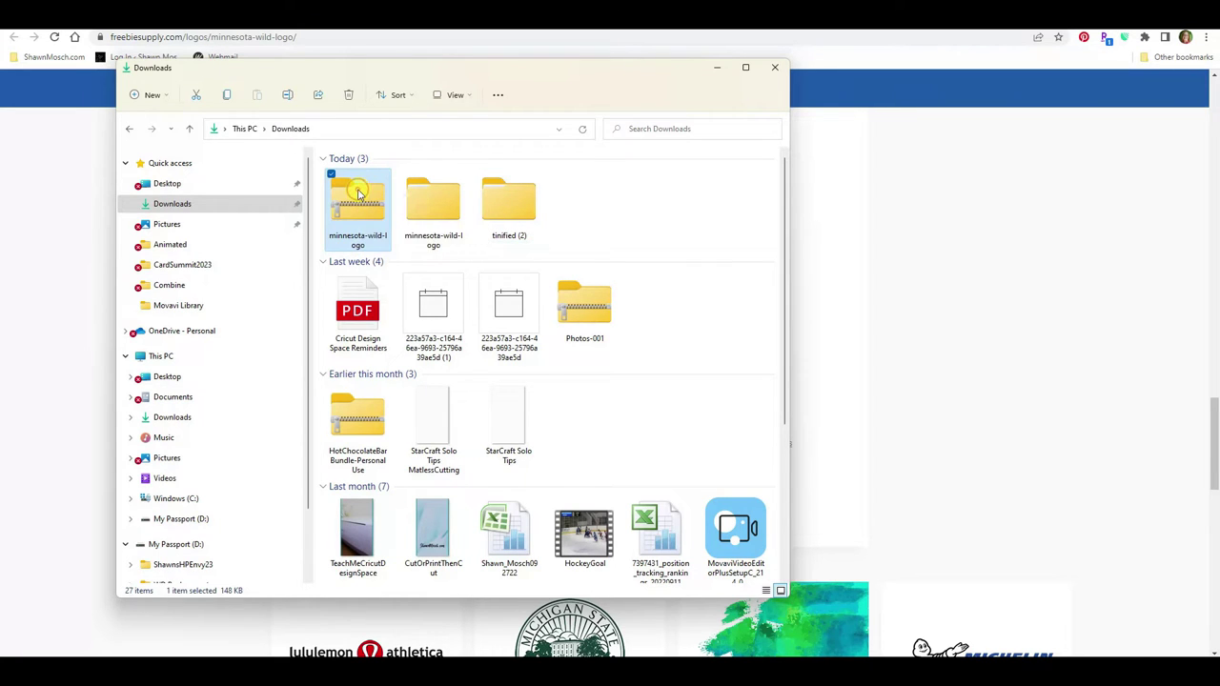
pyautogui.rightClick(358, 194)
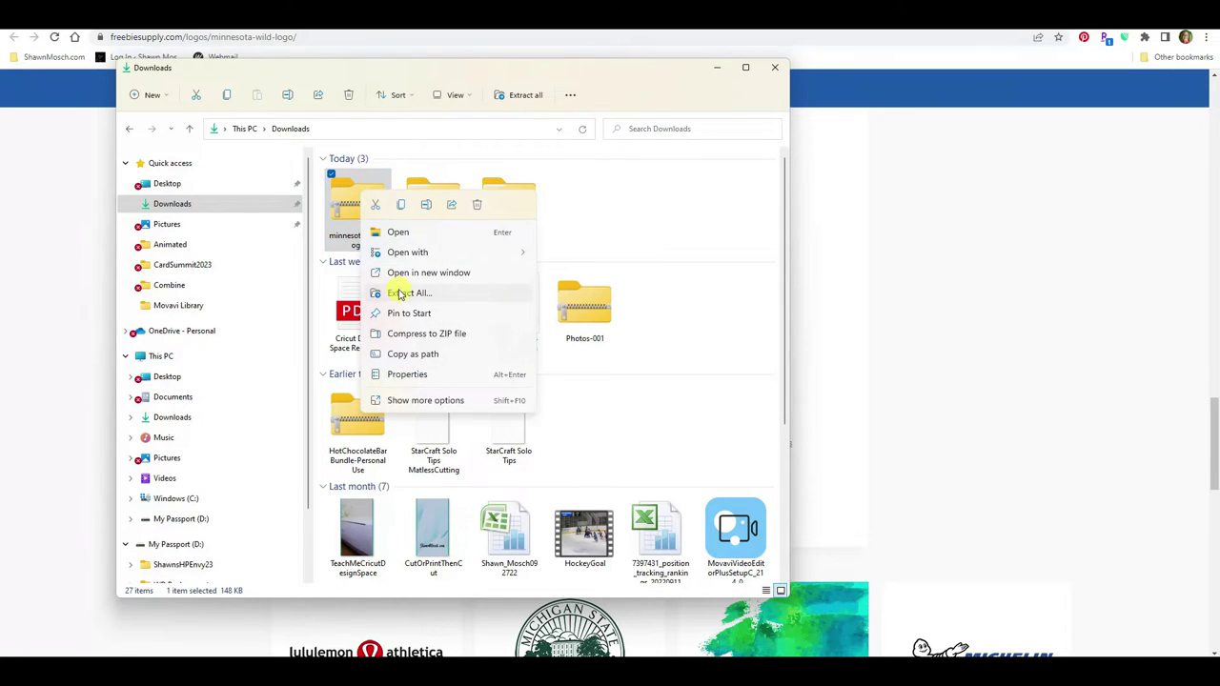
pyautogui.click(675, 209)
pyautogui.click(675, 210)
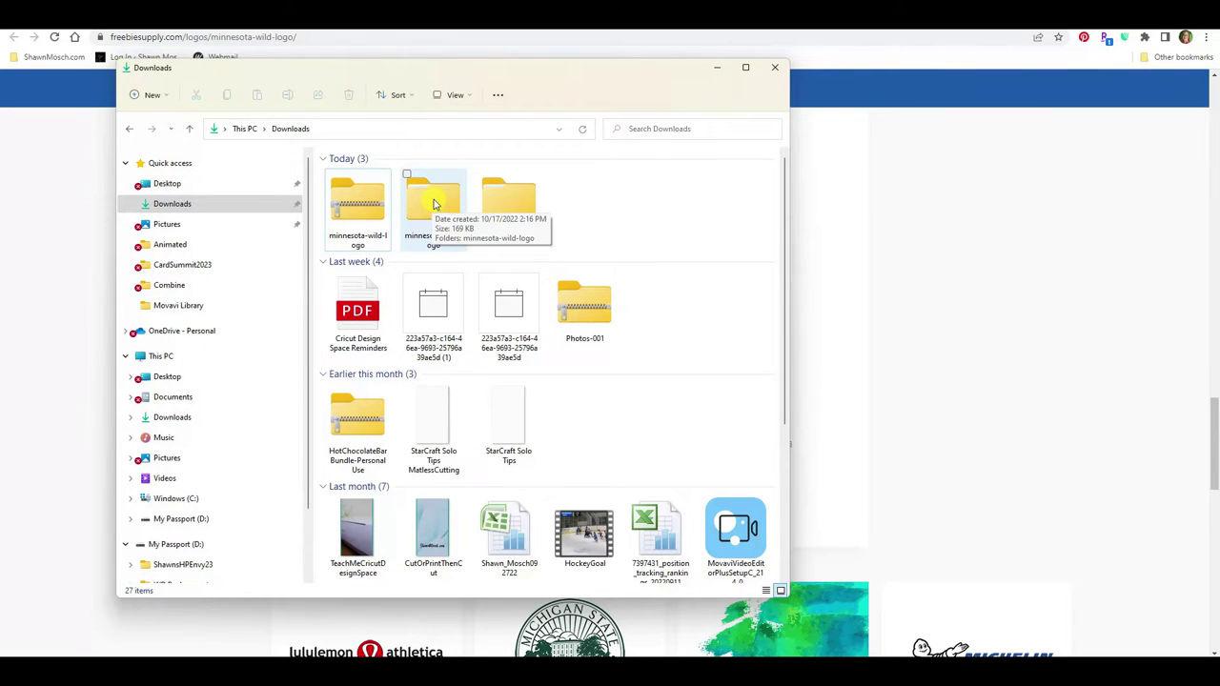
pyautogui.doubleClick(434, 202)
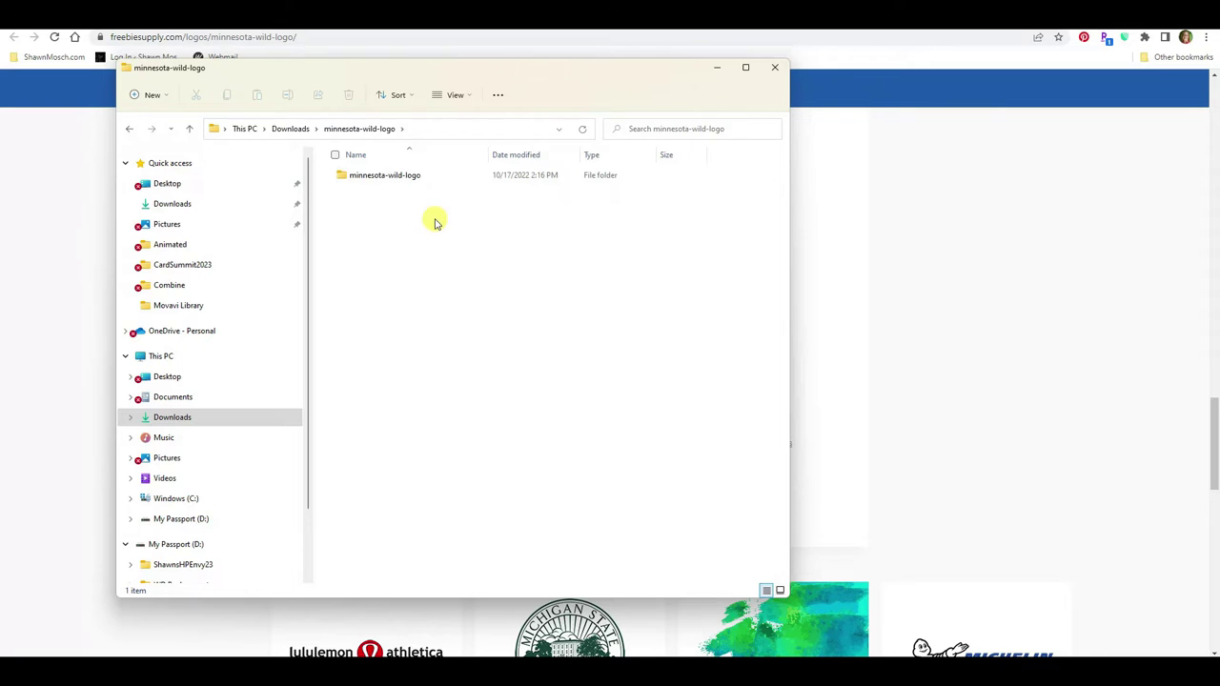
# - Open the inner minnesota-wild-logo subfolder and select its HTML logo file
pyautogui.doubleClick(394, 179)
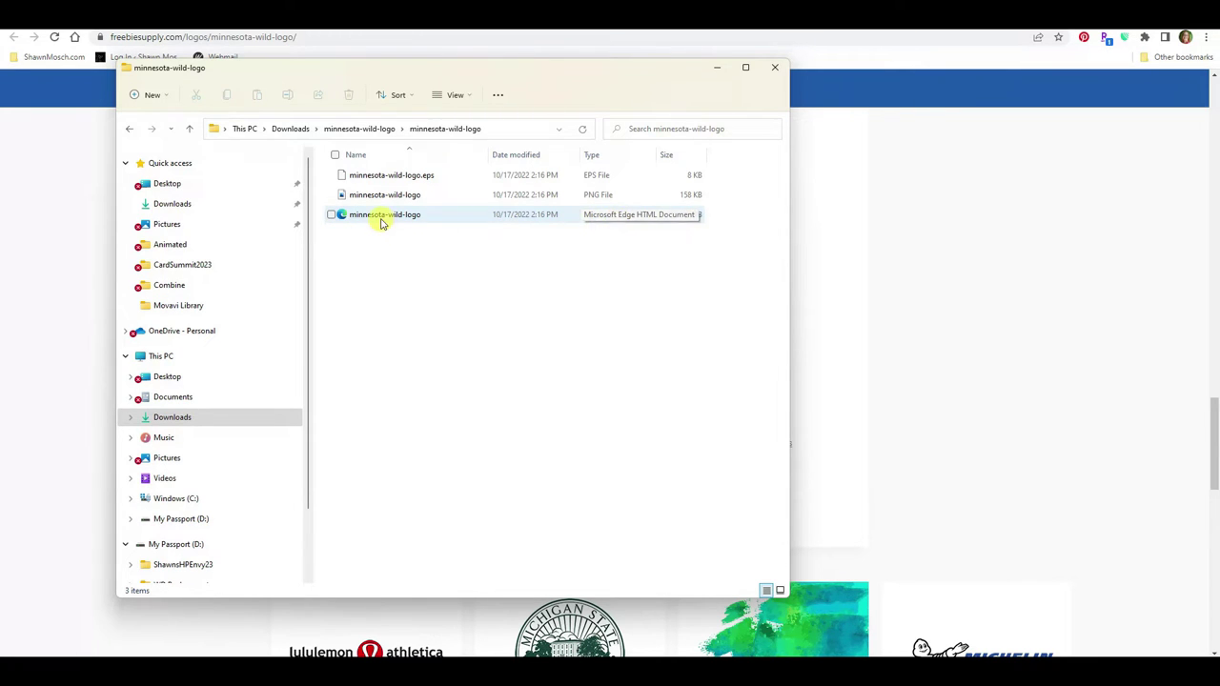
pyautogui.click(340, 225)
pyautogui.moveTo(377, 222)
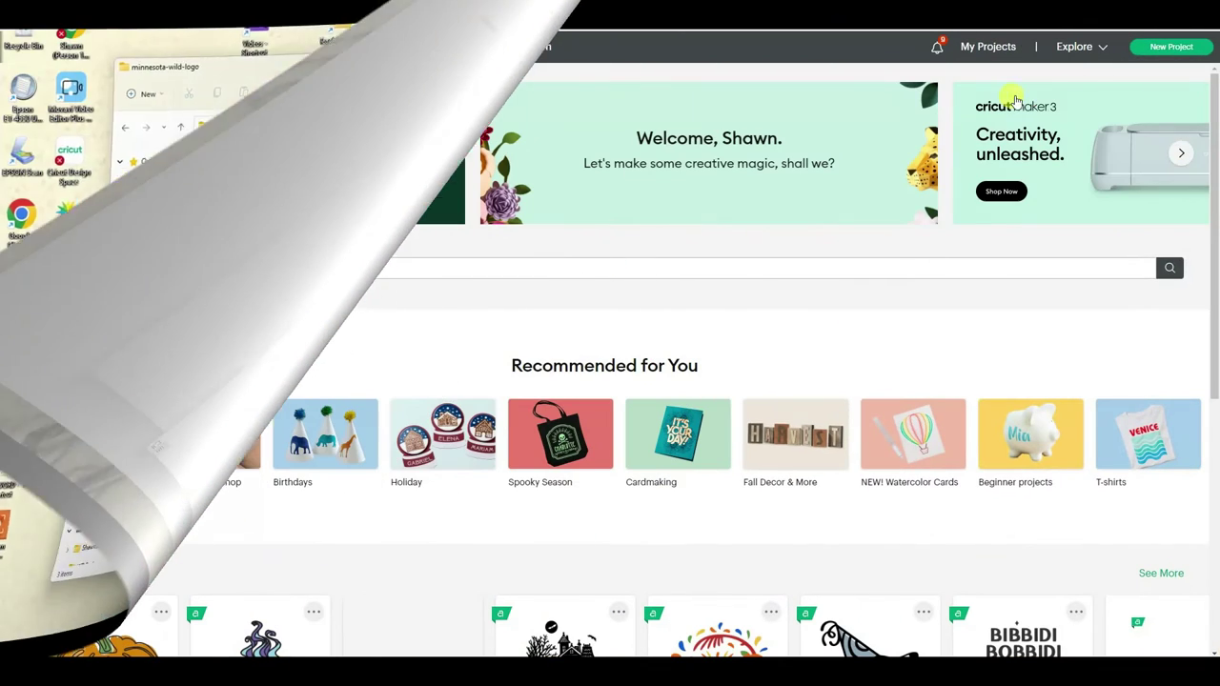
# - Start a new blank project and begin uploading an image from the computer
pyautogui.click(1174, 52)
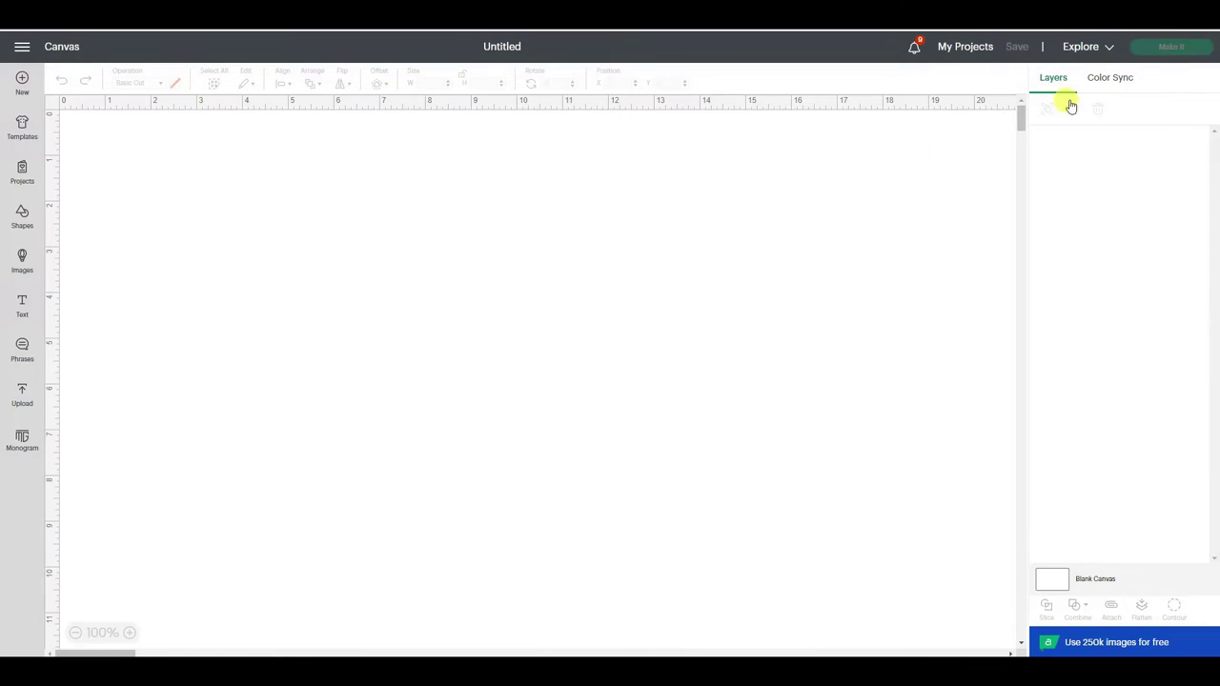
pyautogui.click(22, 393)
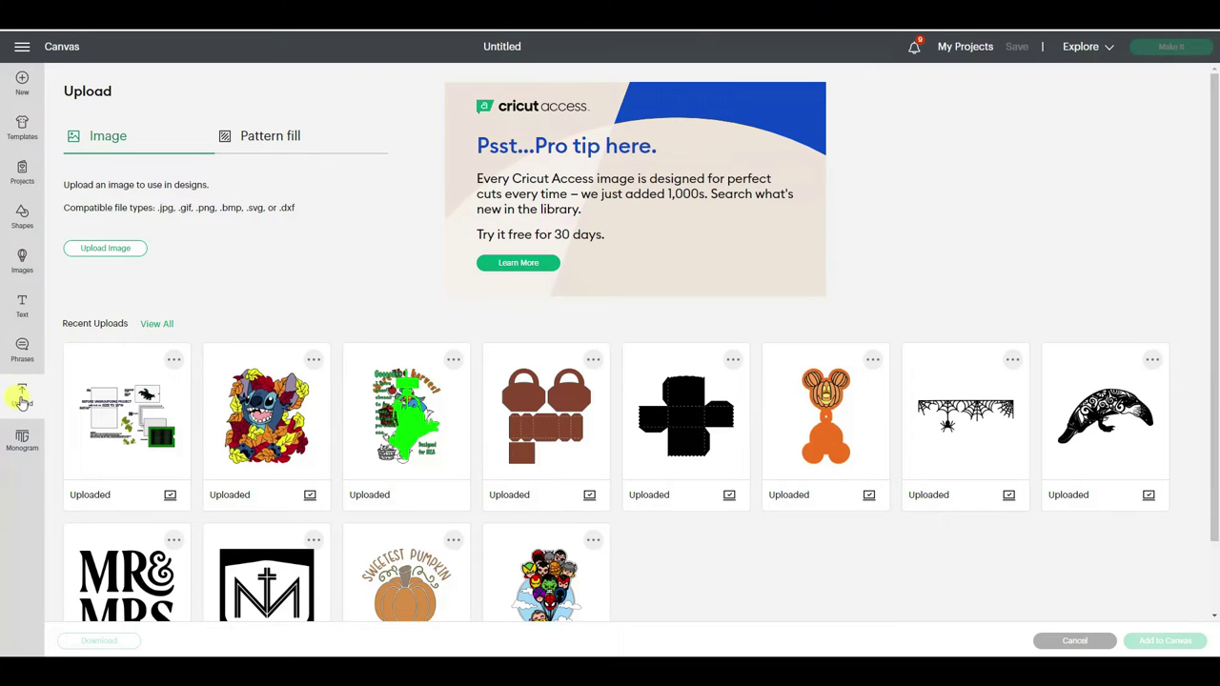
pyautogui.click(120, 251)
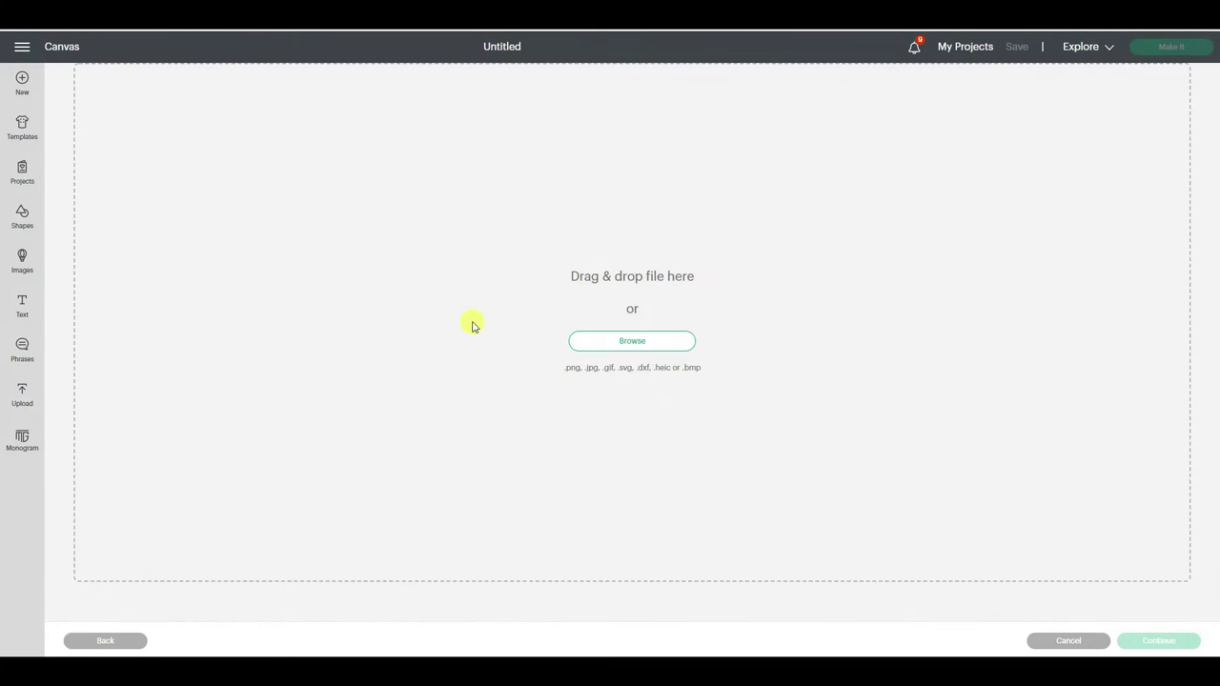
pyautogui.click(633, 342)
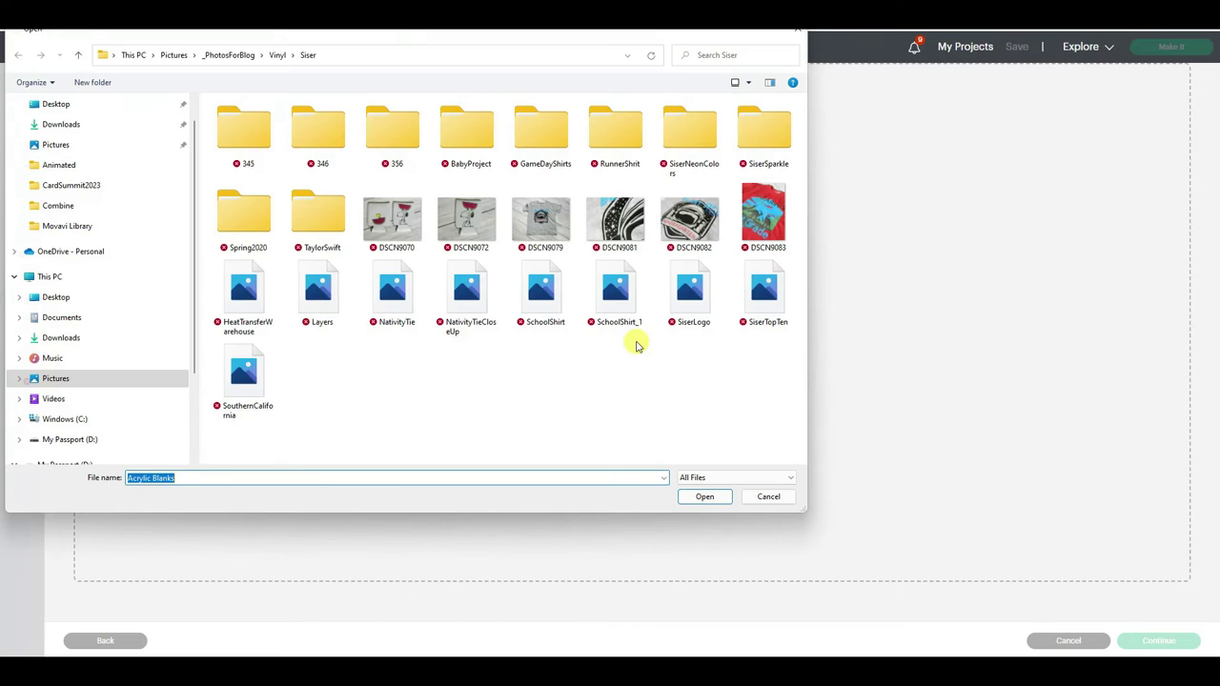
# - Pick the logo file from Downloads > minnesota-wild-logo > minnesota-wild-logo and upload it
pyautogui.click(61, 124)
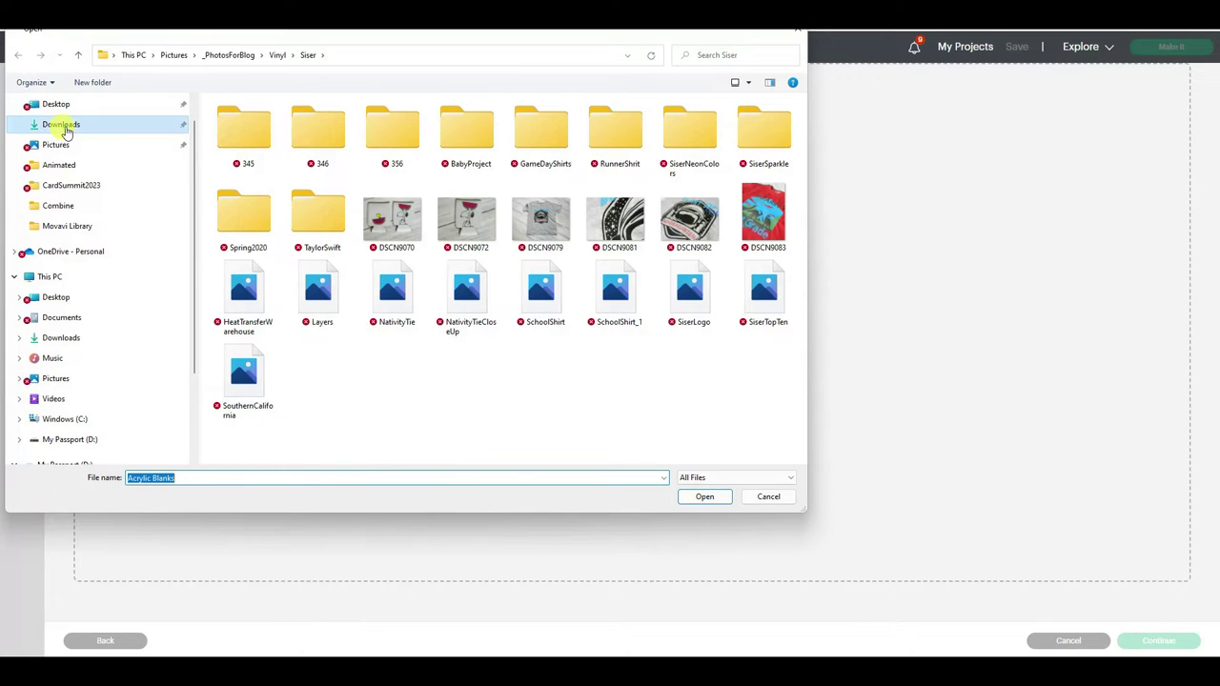
pyautogui.doubleClick(265, 159)
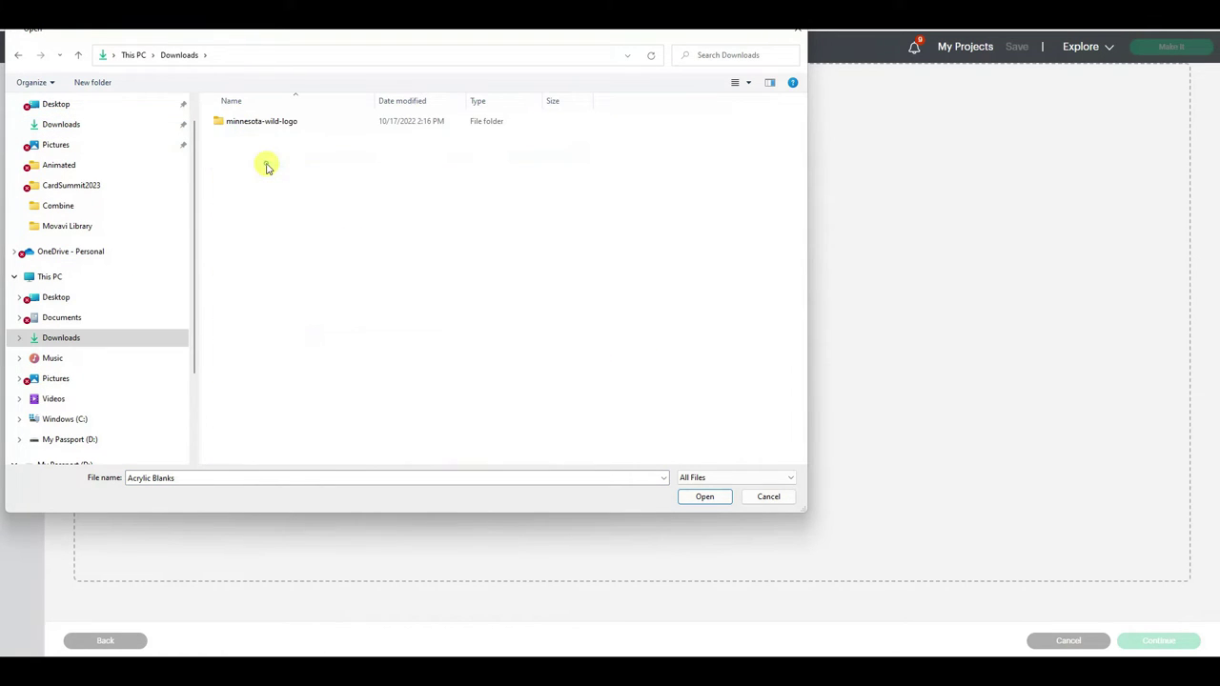
pyautogui.doubleClick(259, 122)
pyautogui.click(258, 162)
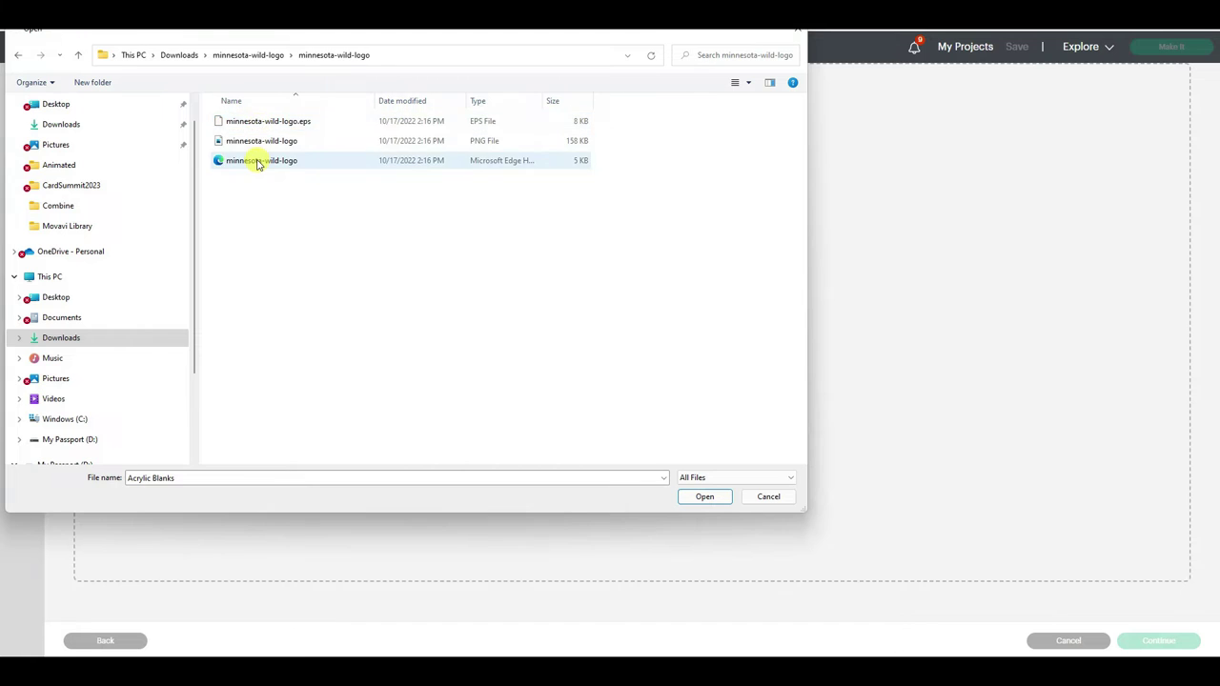
pyautogui.doubleClick(258, 161)
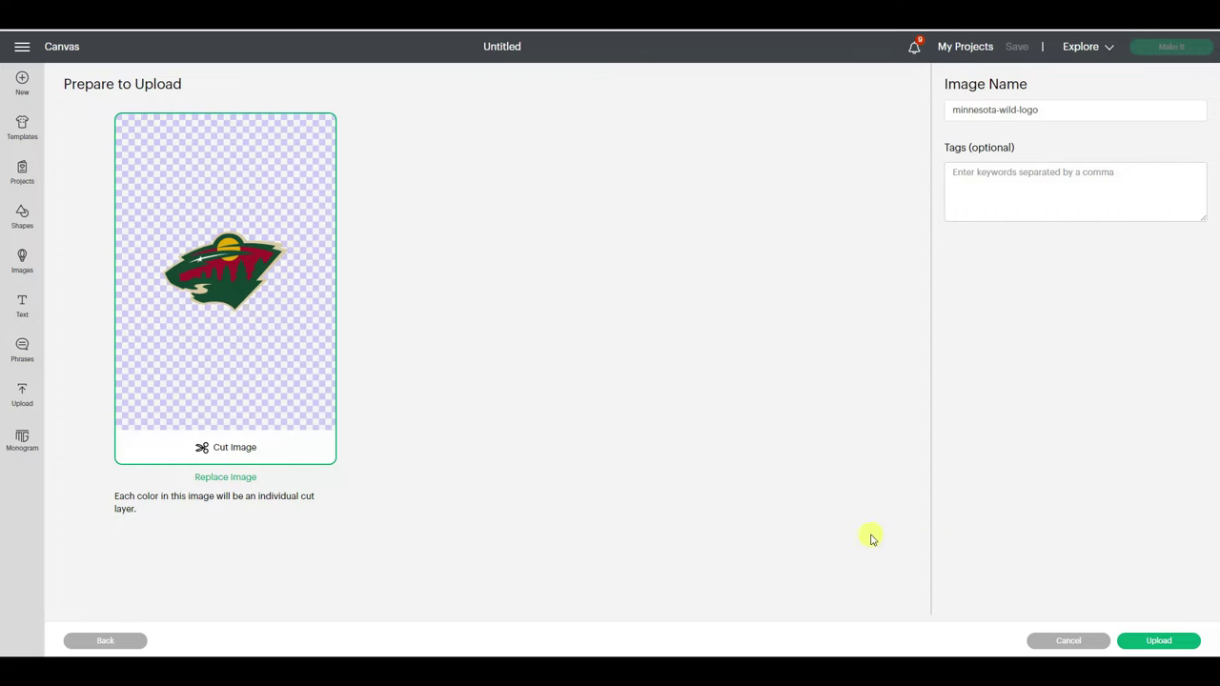
pyautogui.click(1166, 642)
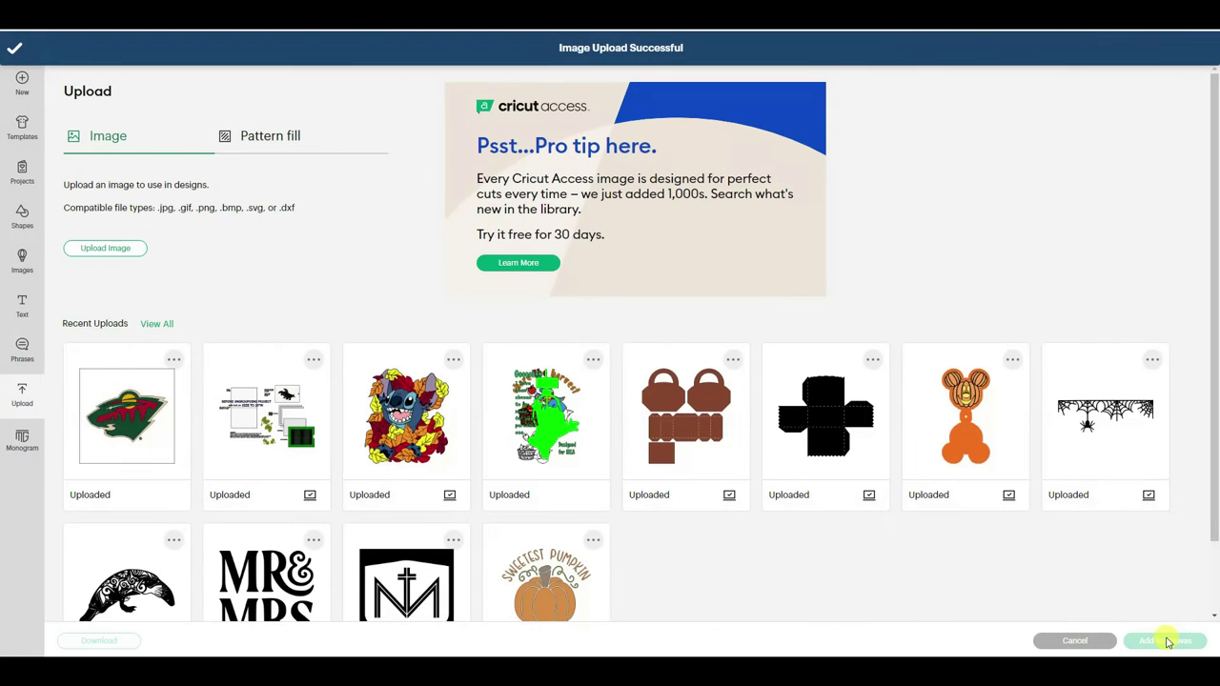
# - Add the newly uploaded Wild logo to the canvas and select its black background layer
pyautogui.click(141, 433)
pyautogui.click(1180, 644)
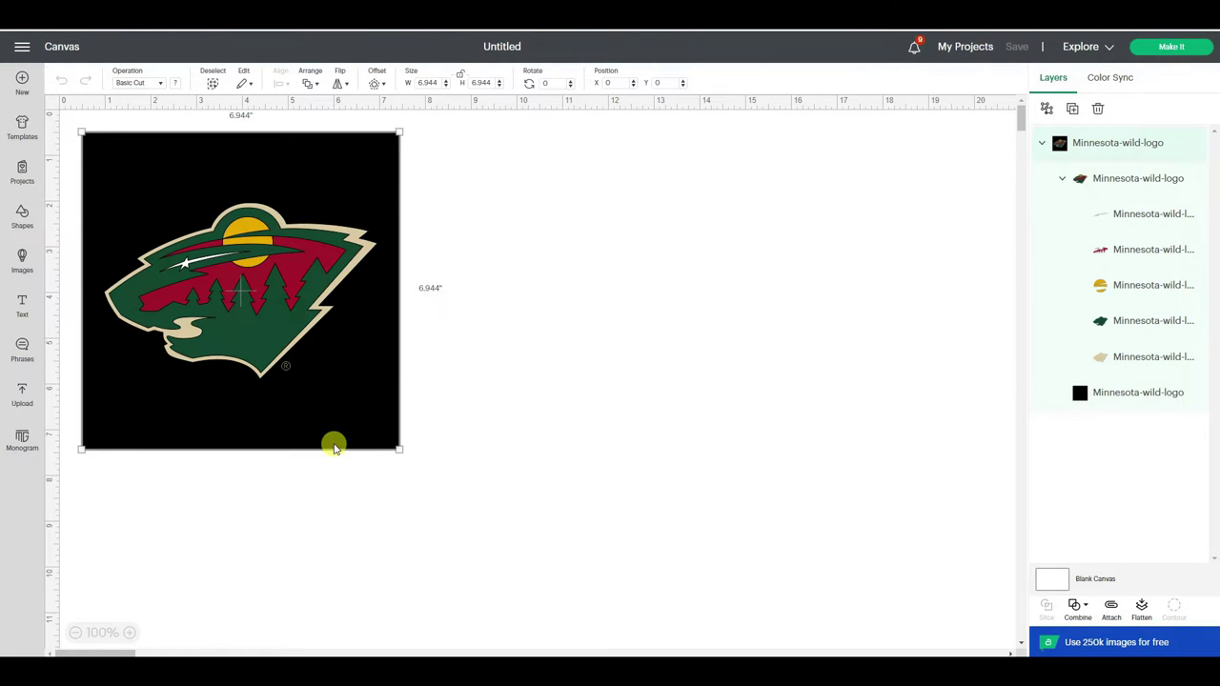
pyautogui.click(1191, 396)
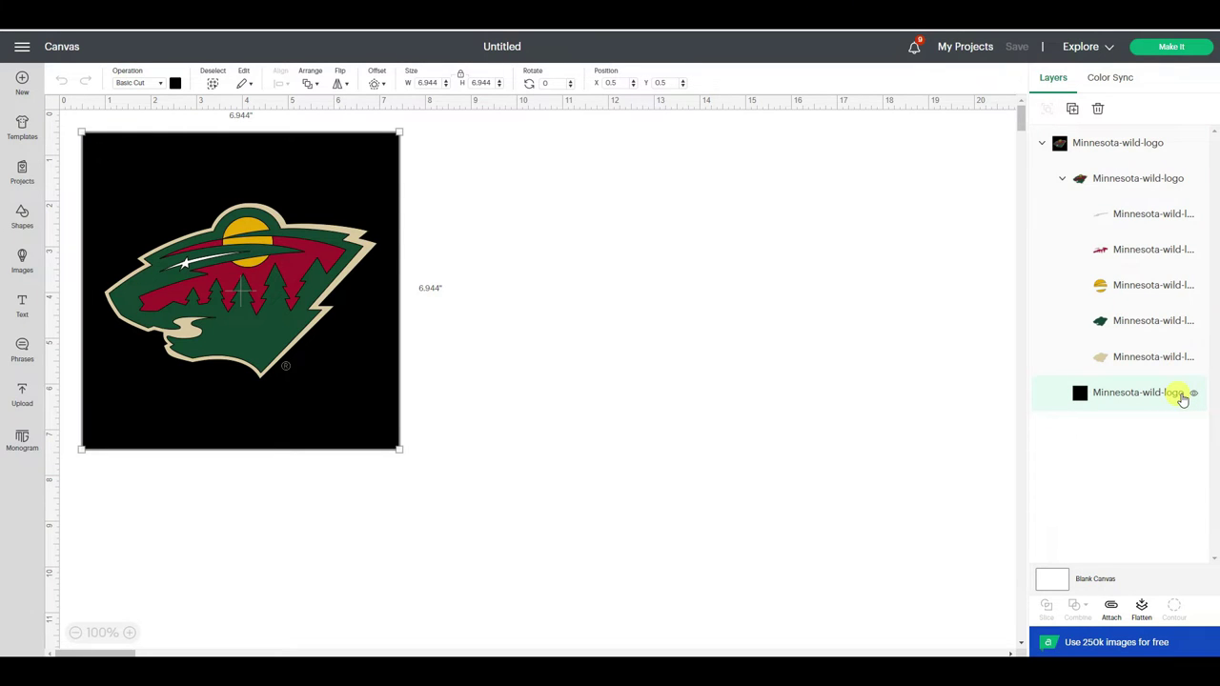
# - Delete the black background square and ungroup the Wild logo into its colour layers
pyautogui.click(1098, 109)
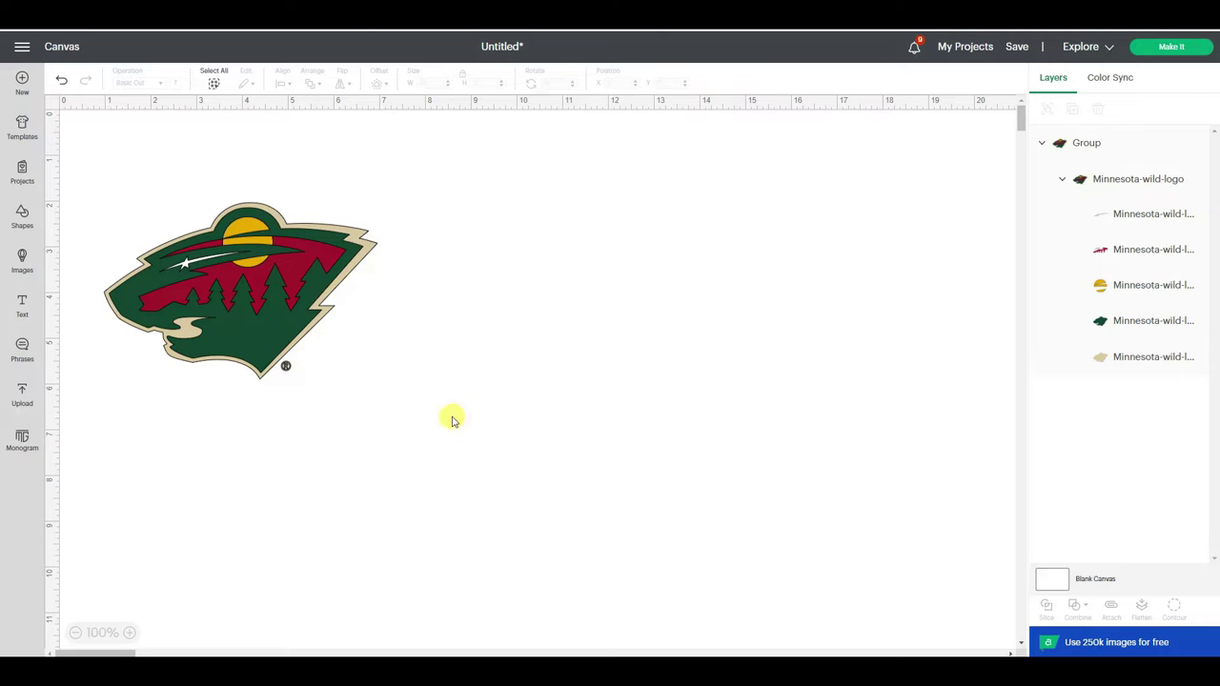
pyautogui.click(286, 370)
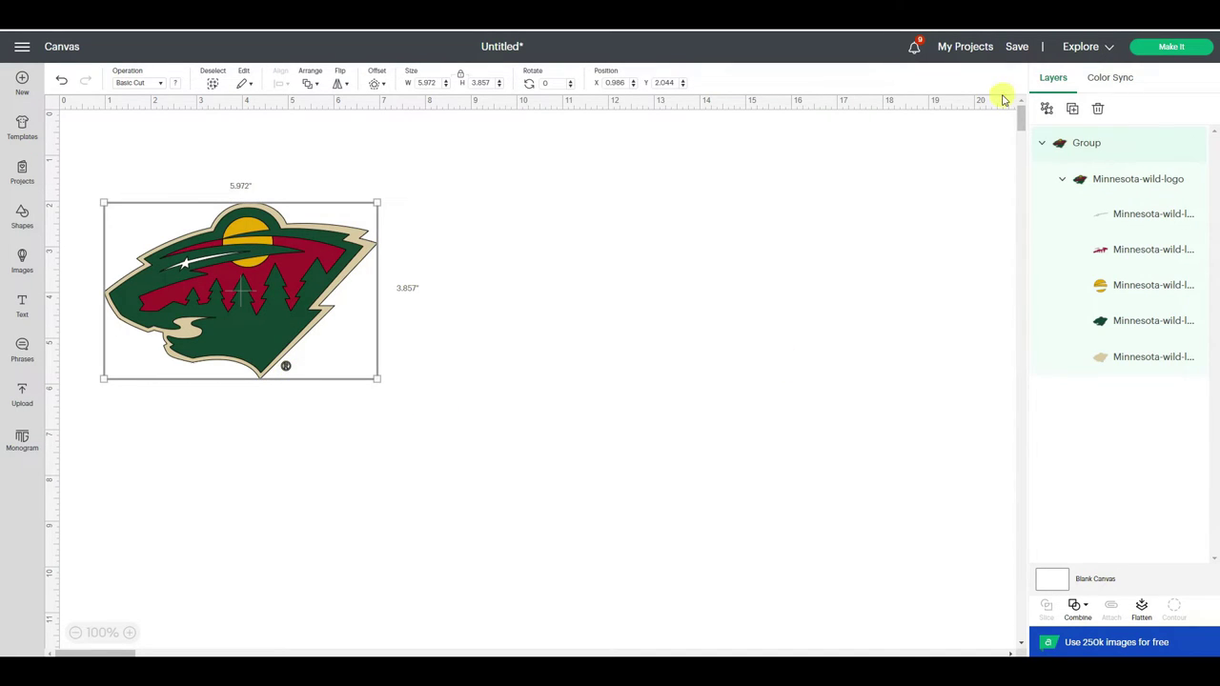
pyautogui.click(1048, 112)
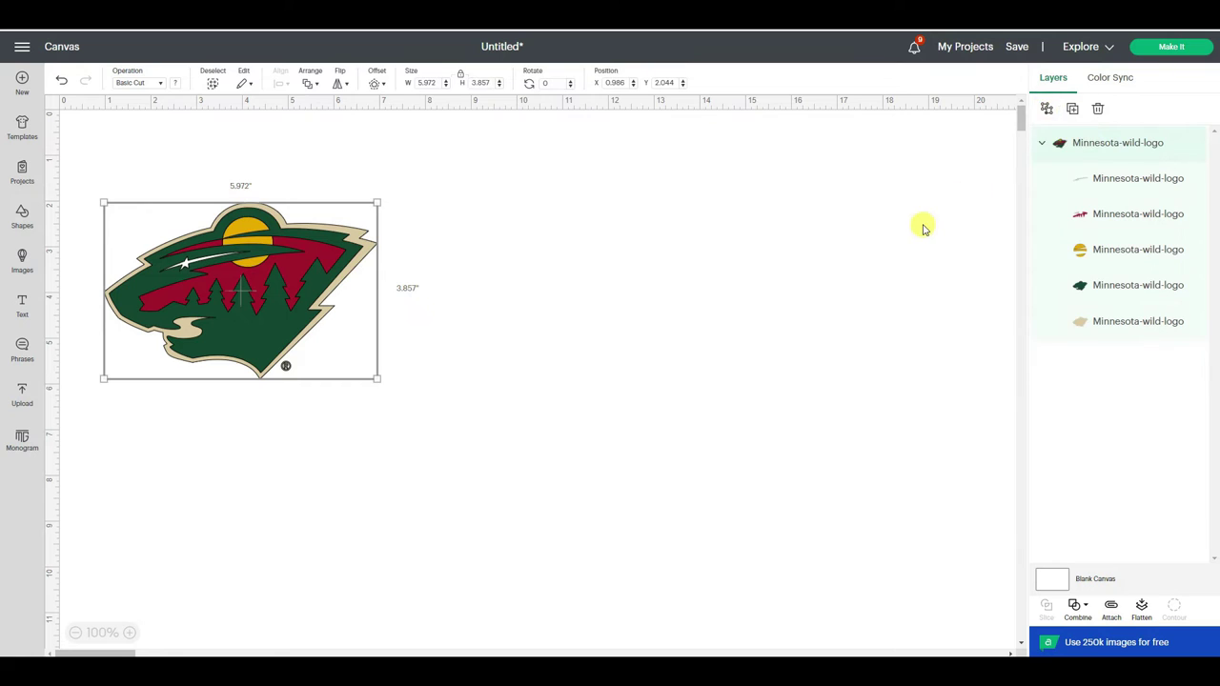
pyautogui.click(881, 249)
pyautogui.click(286, 368)
# - On the tan outline layer, hide the R, D-shaped and two small circle contours
pyautogui.click(1111, 323)
pyautogui.click(1111, 285)
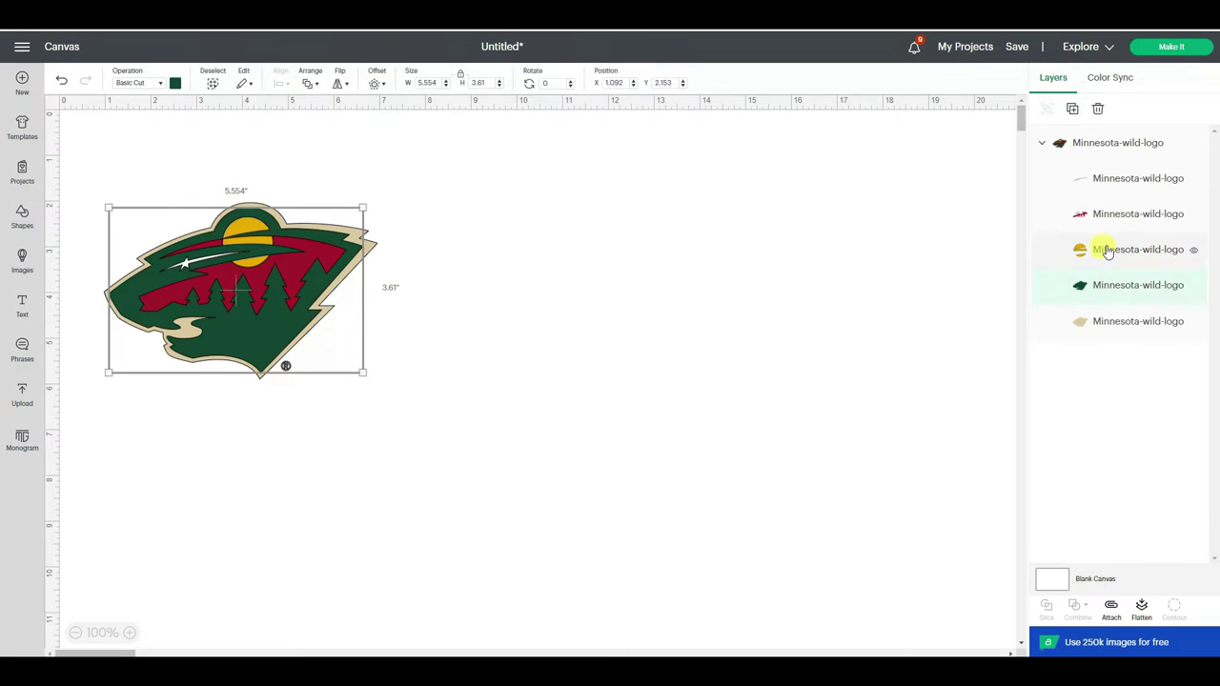
pyautogui.click(1128, 324)
pyautogui.click(1176, 615)
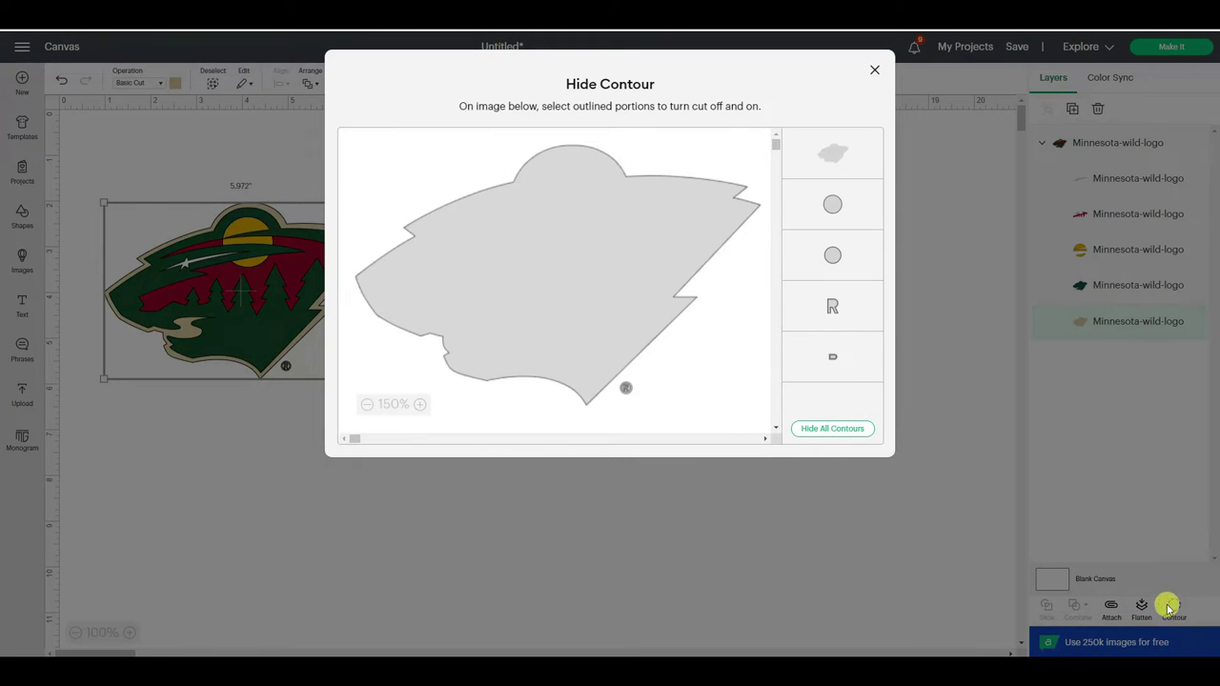
pyautogui.click(853, 316)
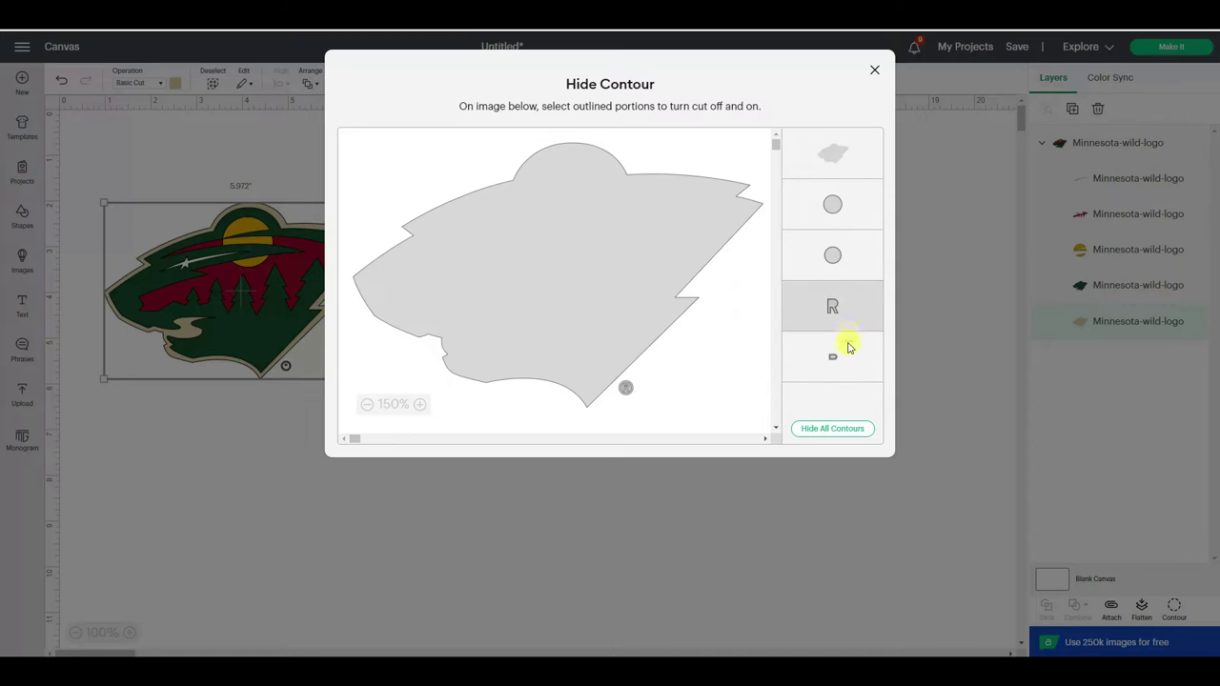
pyautogui.click(850, 346)
pyautogui.click(846, 259)
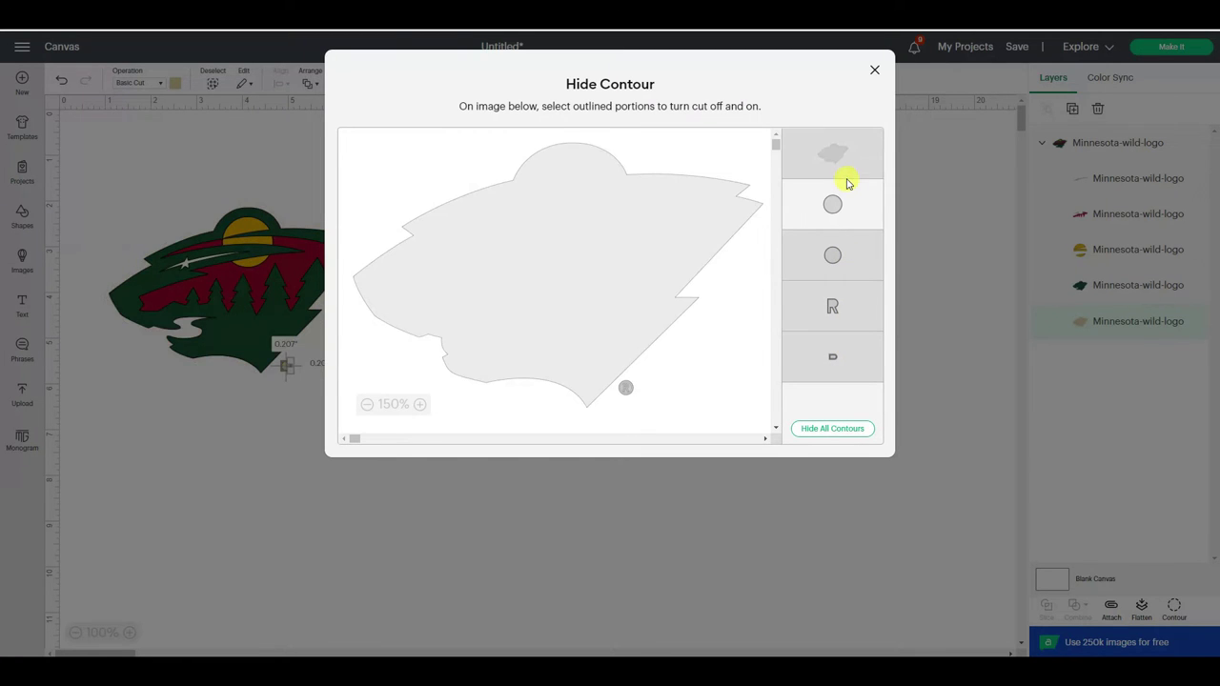
pyautogui.click(842, 198)
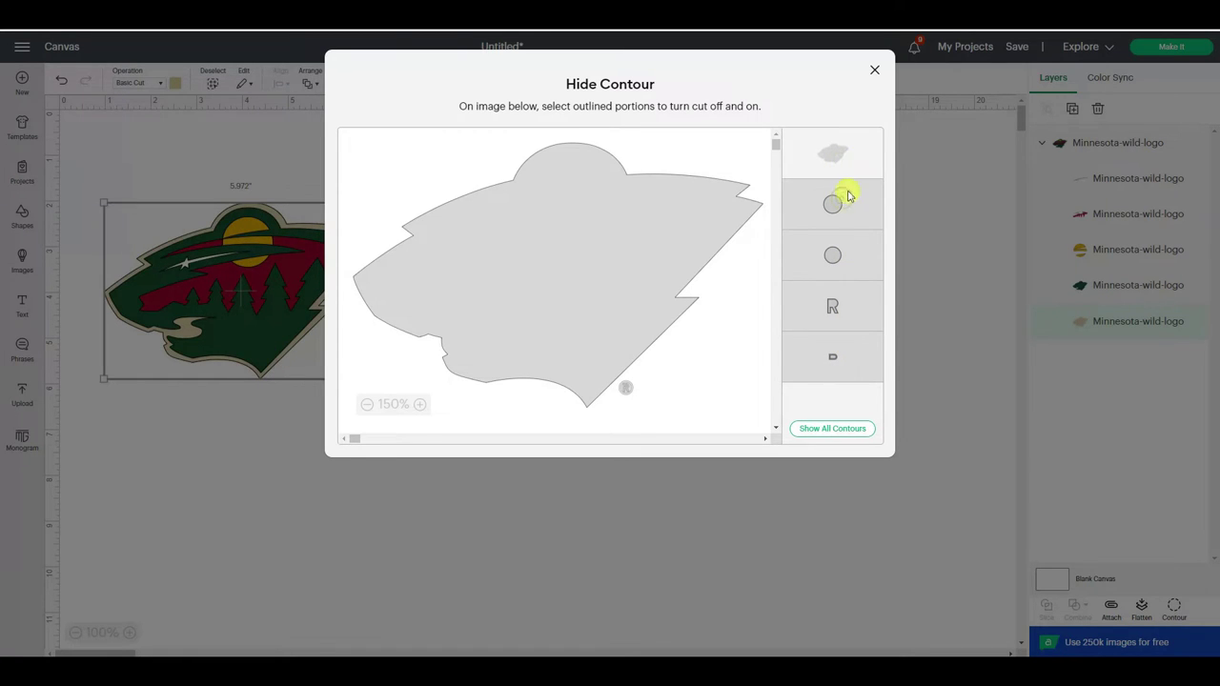
pyautogui.click(875, 71)
pyautogui.click(815, 164)
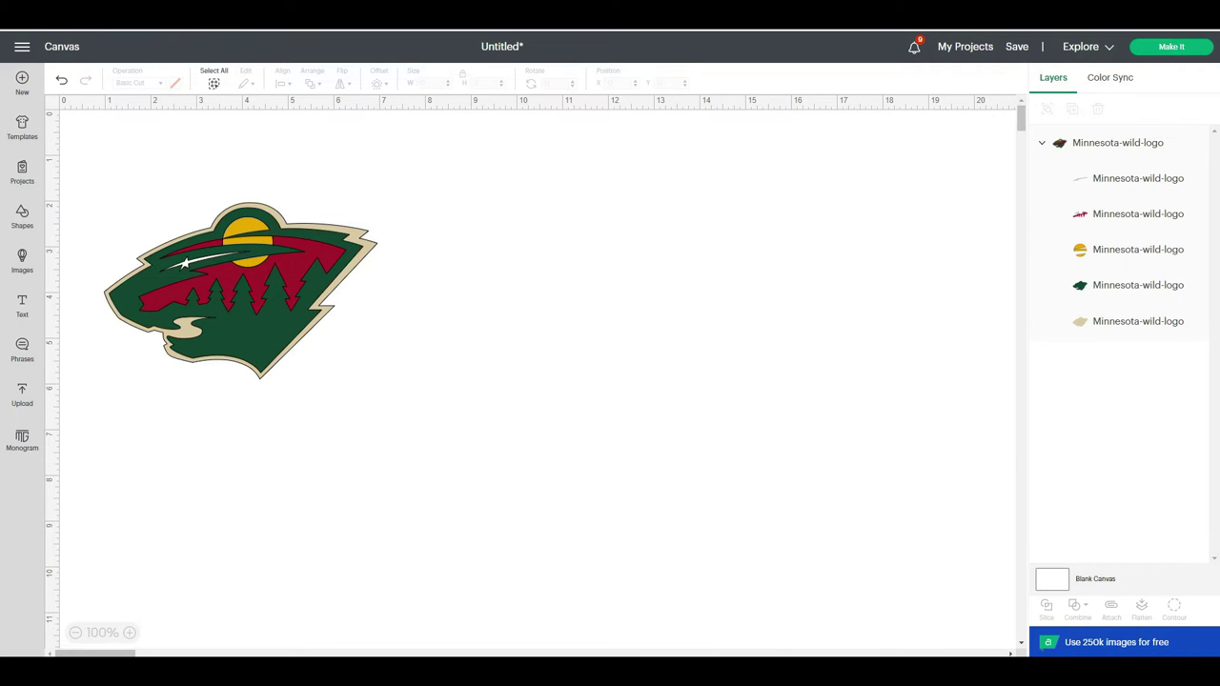
pyautogui.hotkey('alt', 'Tab')
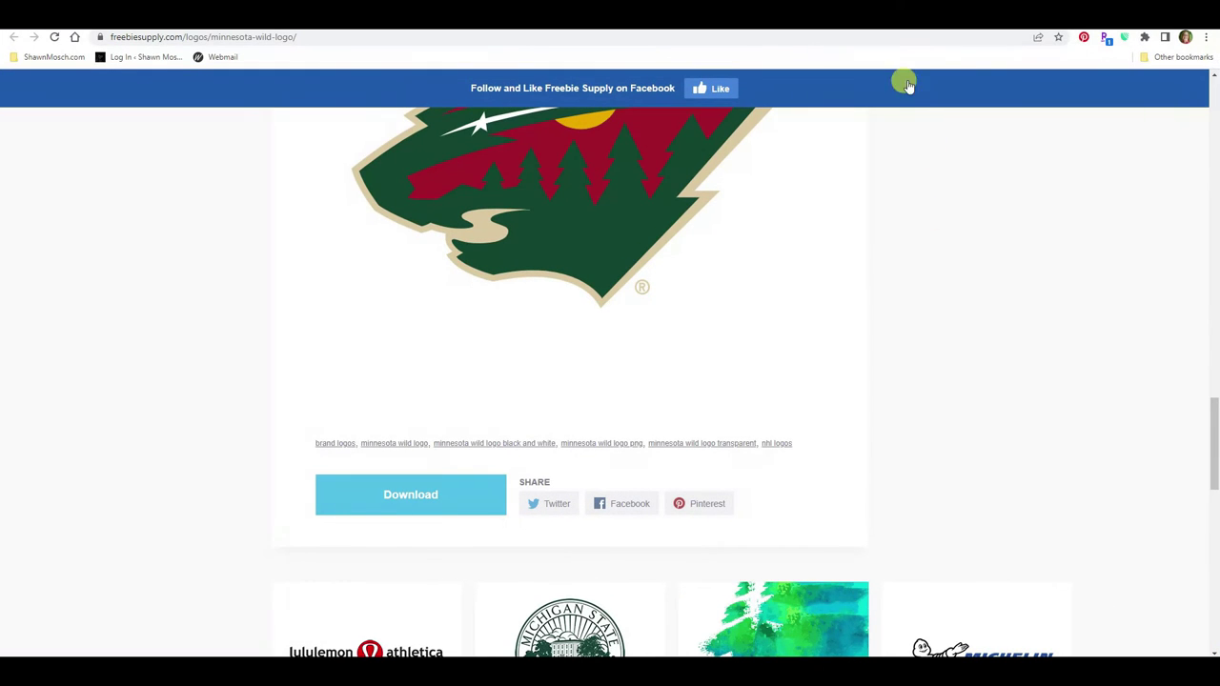
# - Replace the query with 'minnesota vikings svg file' using the search suggestion
pyautogui.hotkey('ctrl', 'w')
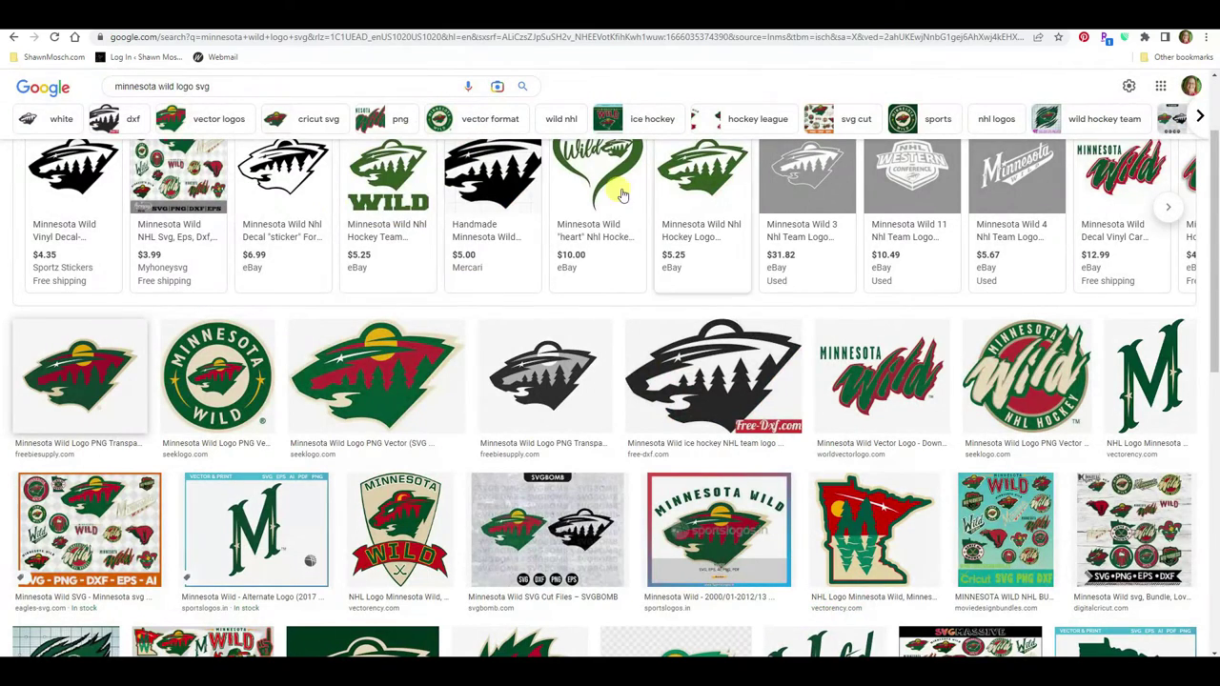
pyautogui.click(227, 84)
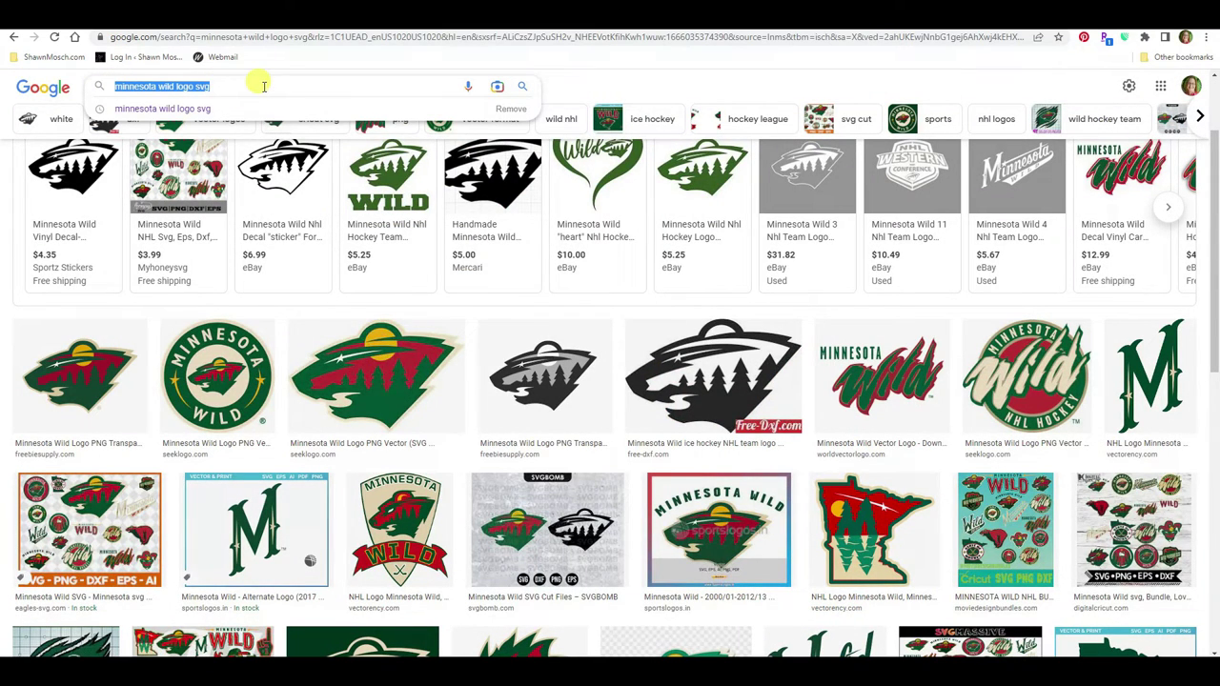
pyautogui.write('minne')
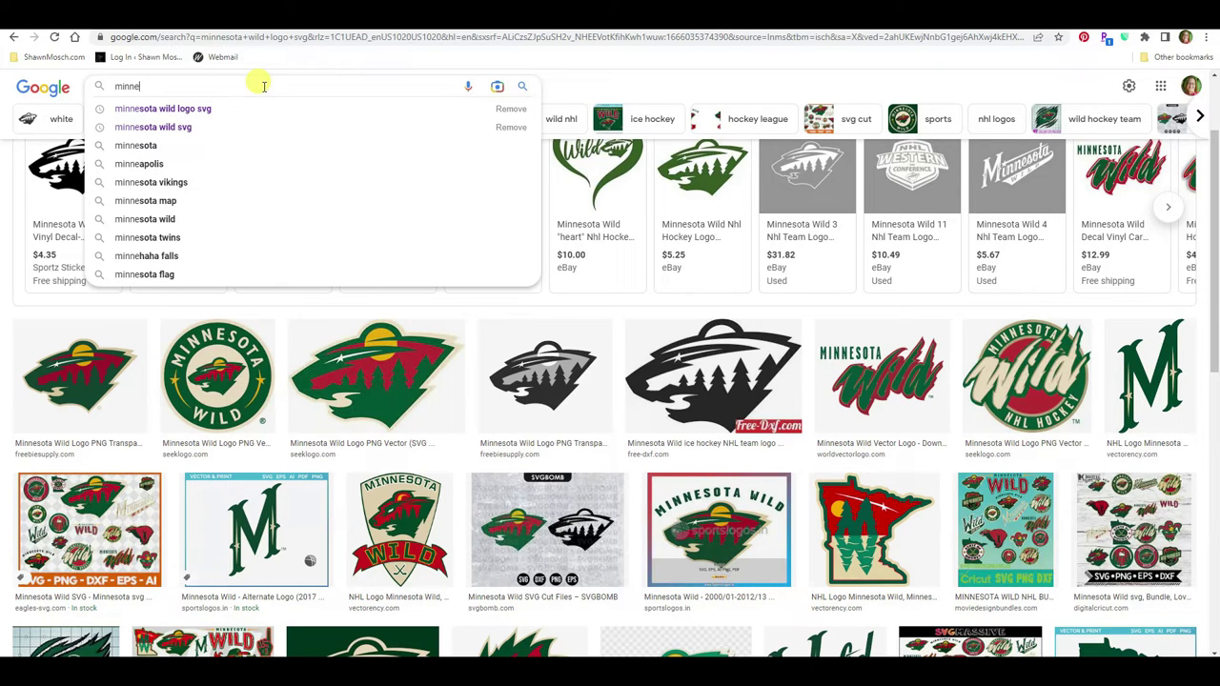
pyautogui.write('sot')
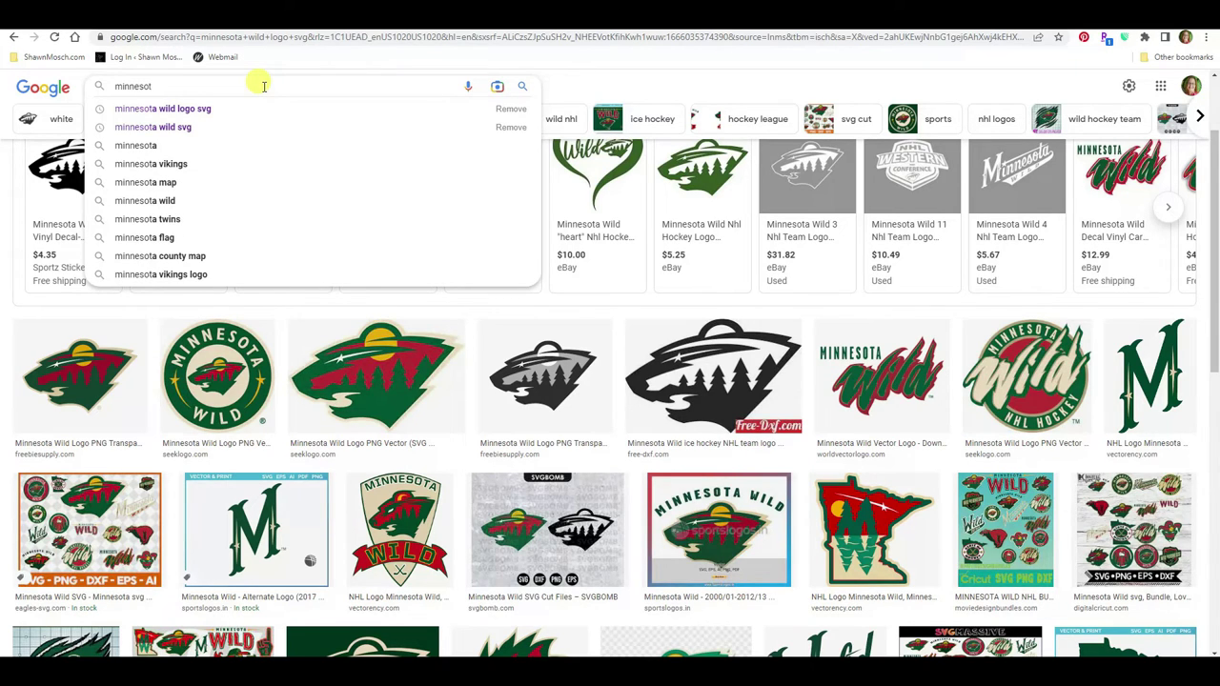
pyautogui.press('super+a')
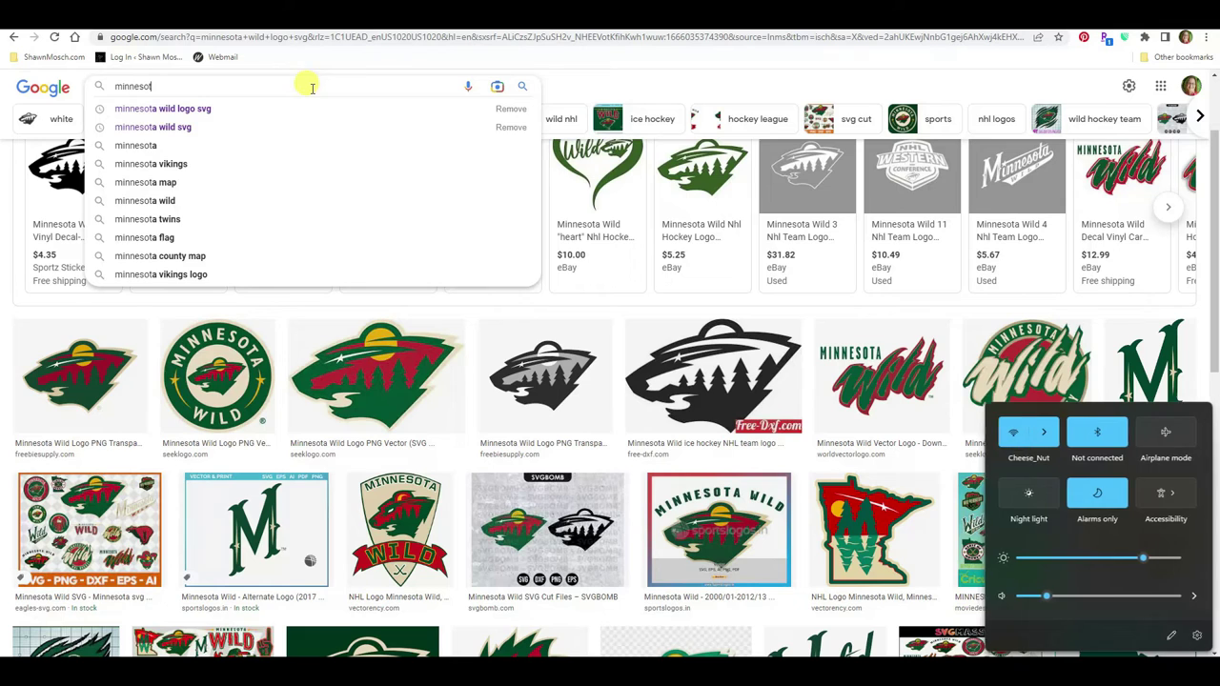
pyautogui.click(312, 87)
pyautogui.write('v')
pyautogui.press('BackSpace')
pyautogui.write('a vik')
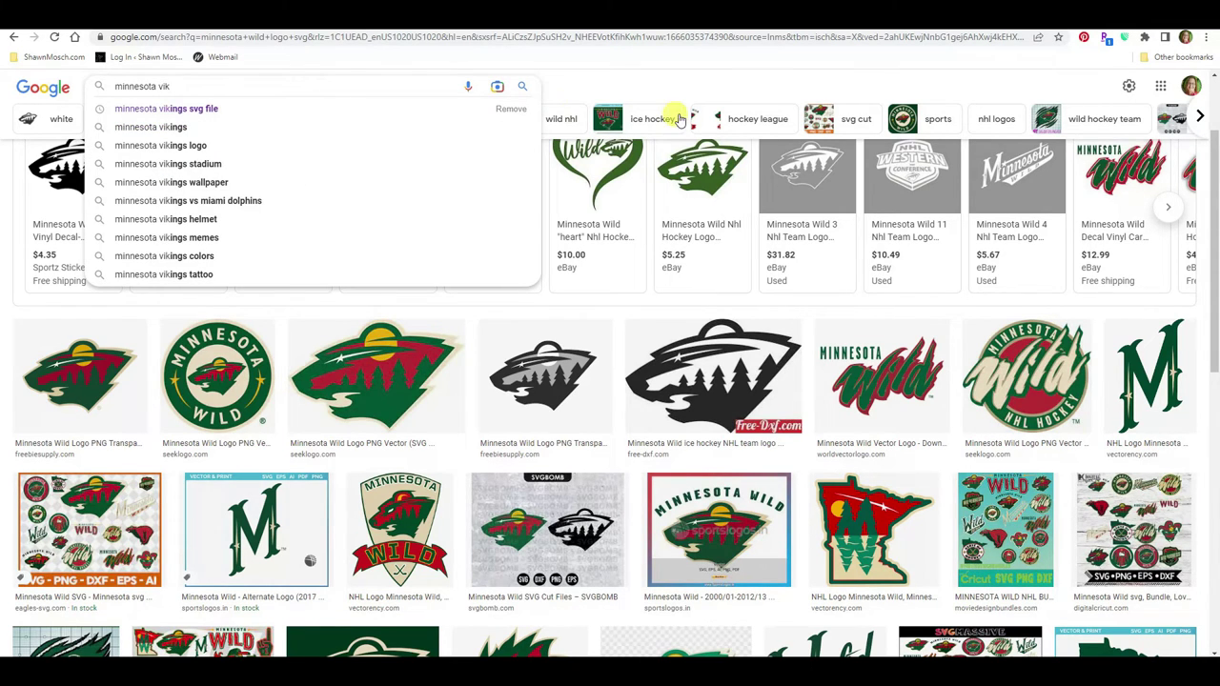
pyautogui.click(381, 110)
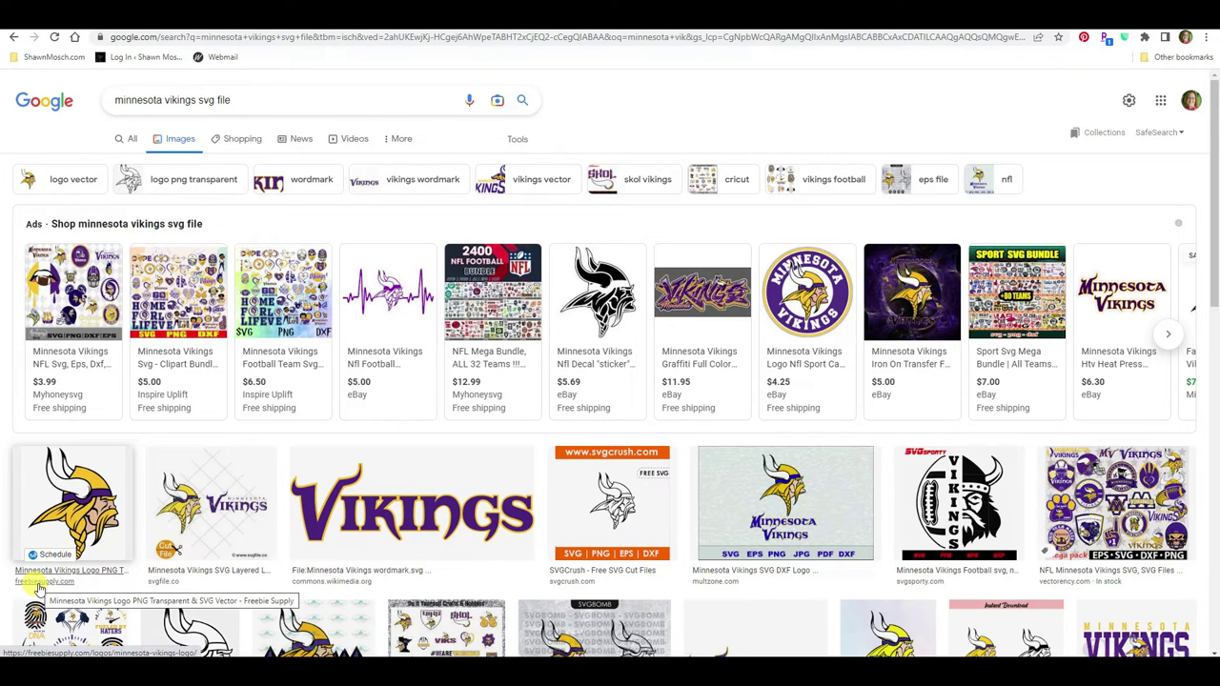
# - Open the Minnesota Vikings wordmark SVG's Wikimedia Commons source page in a new tab and switch to it
pyautogui.scroll(-1, 38, 589)
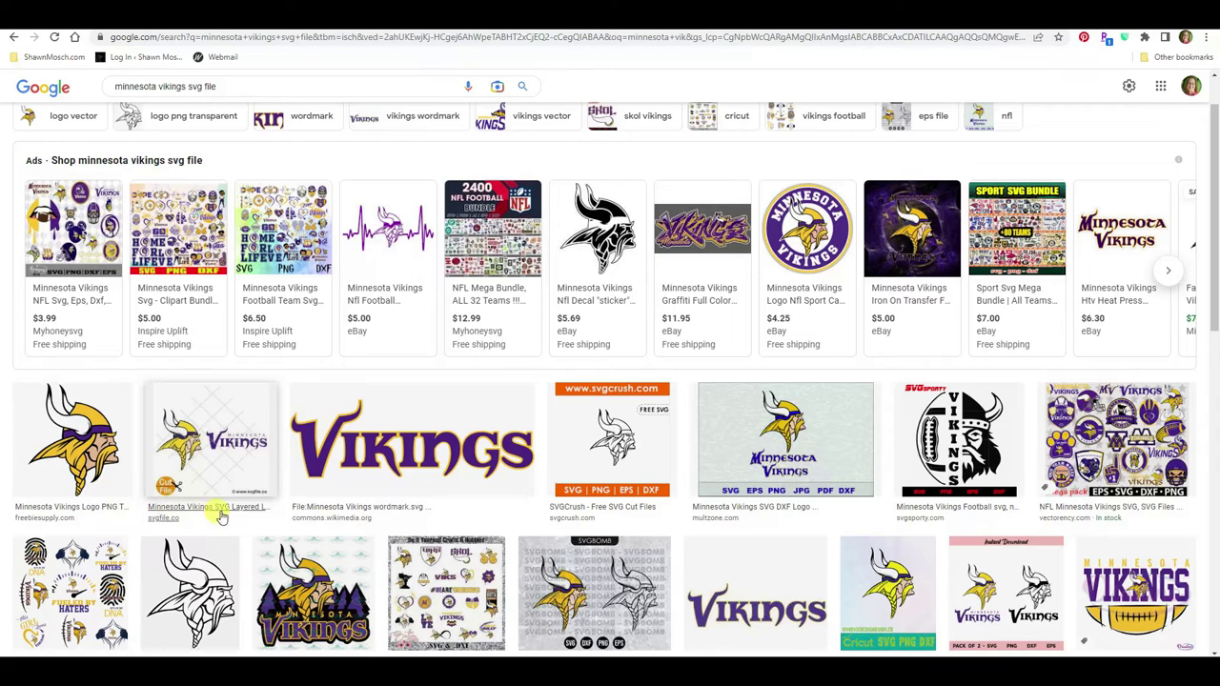
pyautogui.rightClick(326, 512)
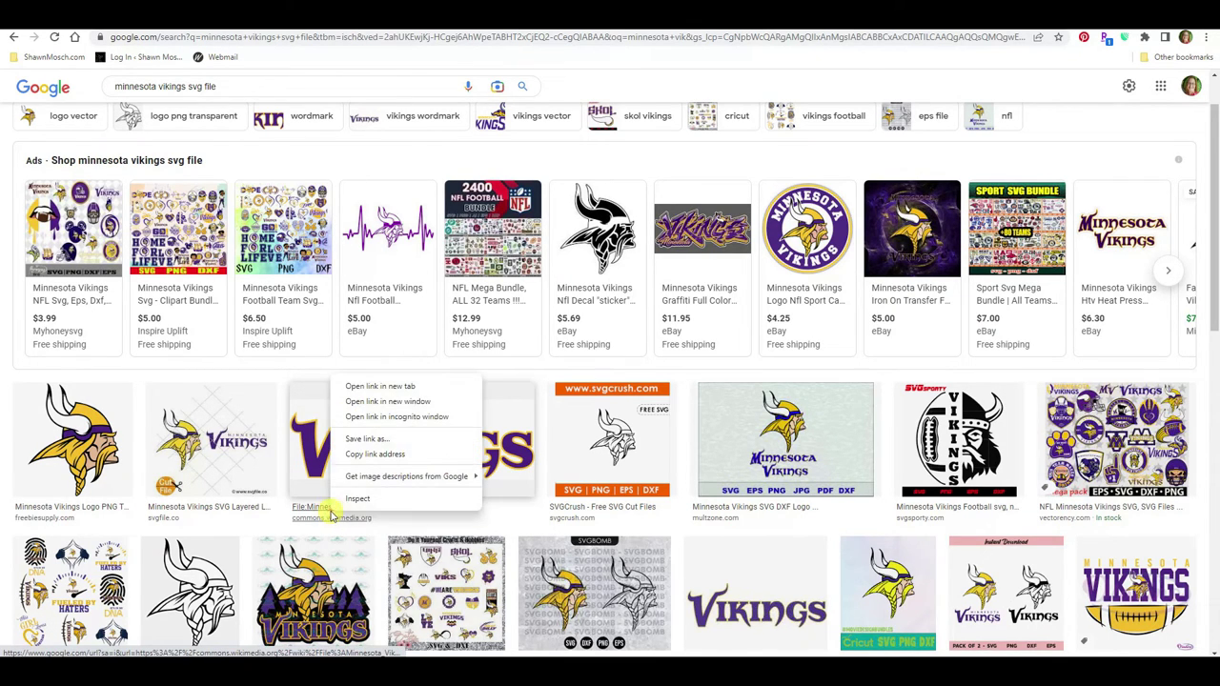
pyautogui.click(406, 386)
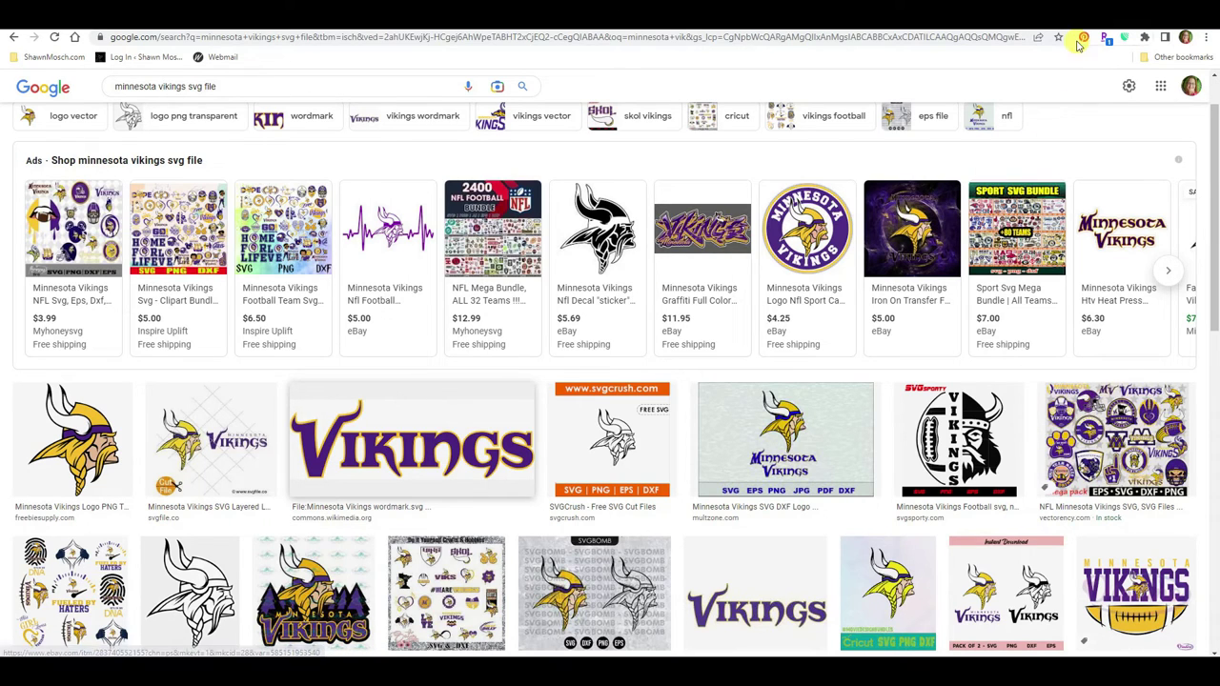
pyautogui.hotkey('ctrl', 'Tab')
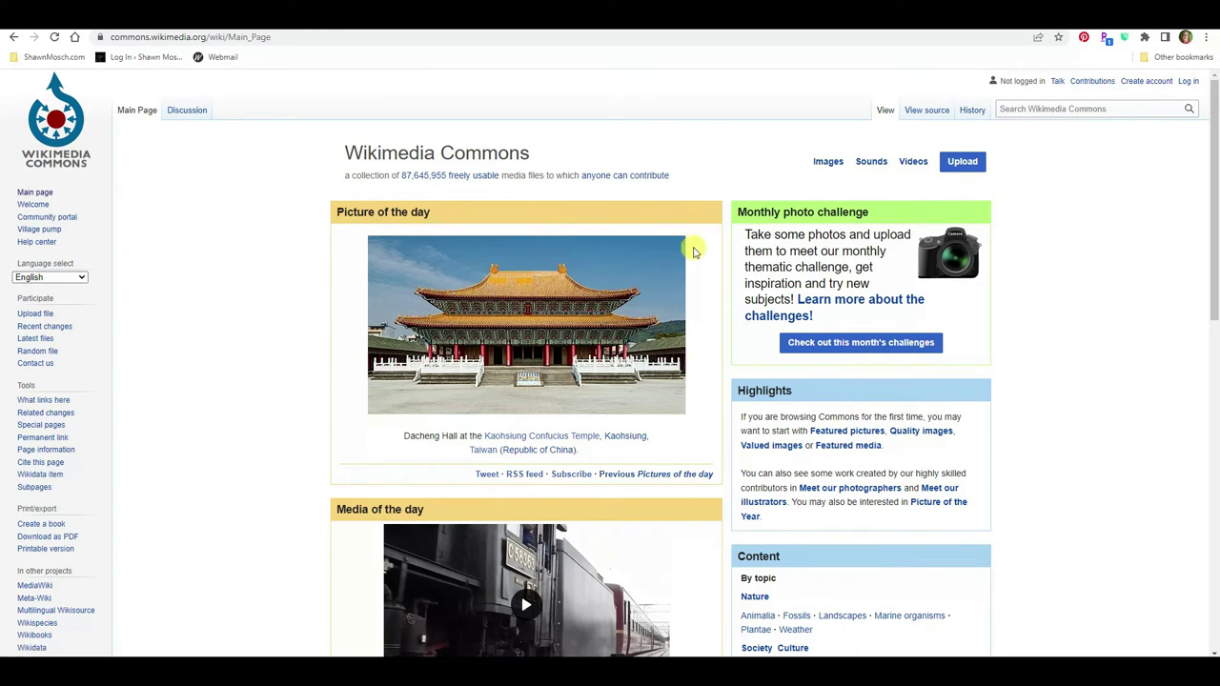
# - Search Wikimedia Commons media for 'Minnesota Twins'
pyautogui.click(1091, 108)
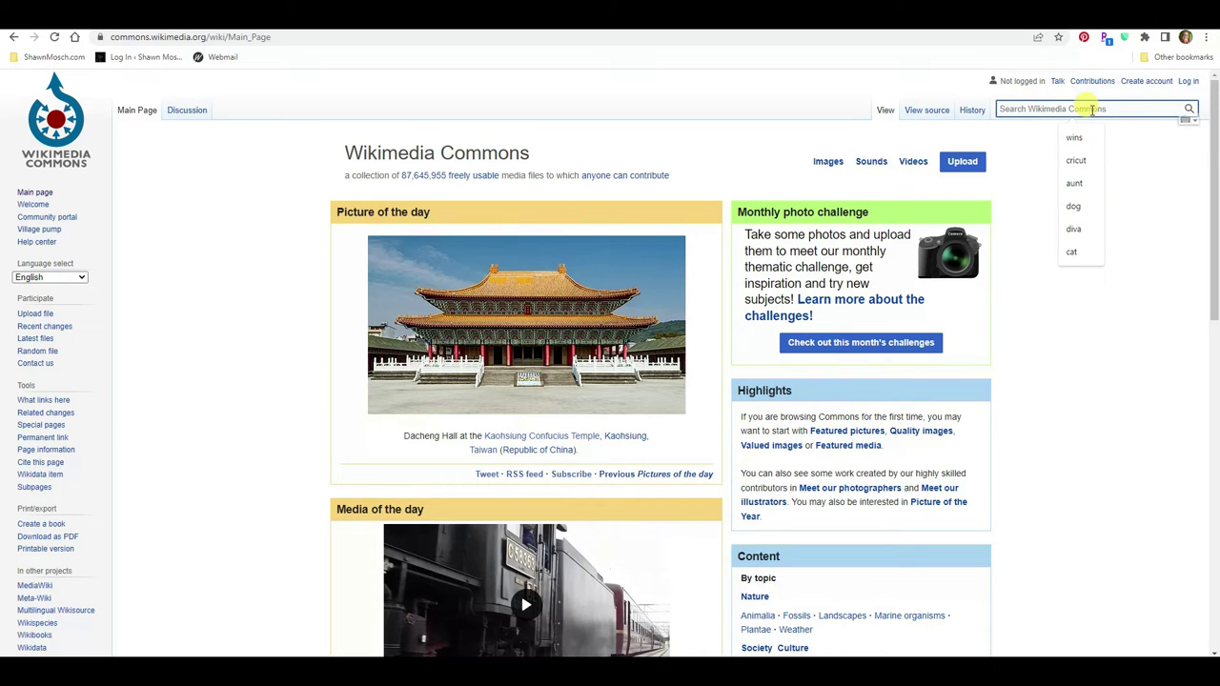
pyautogui.write('Minnesota')
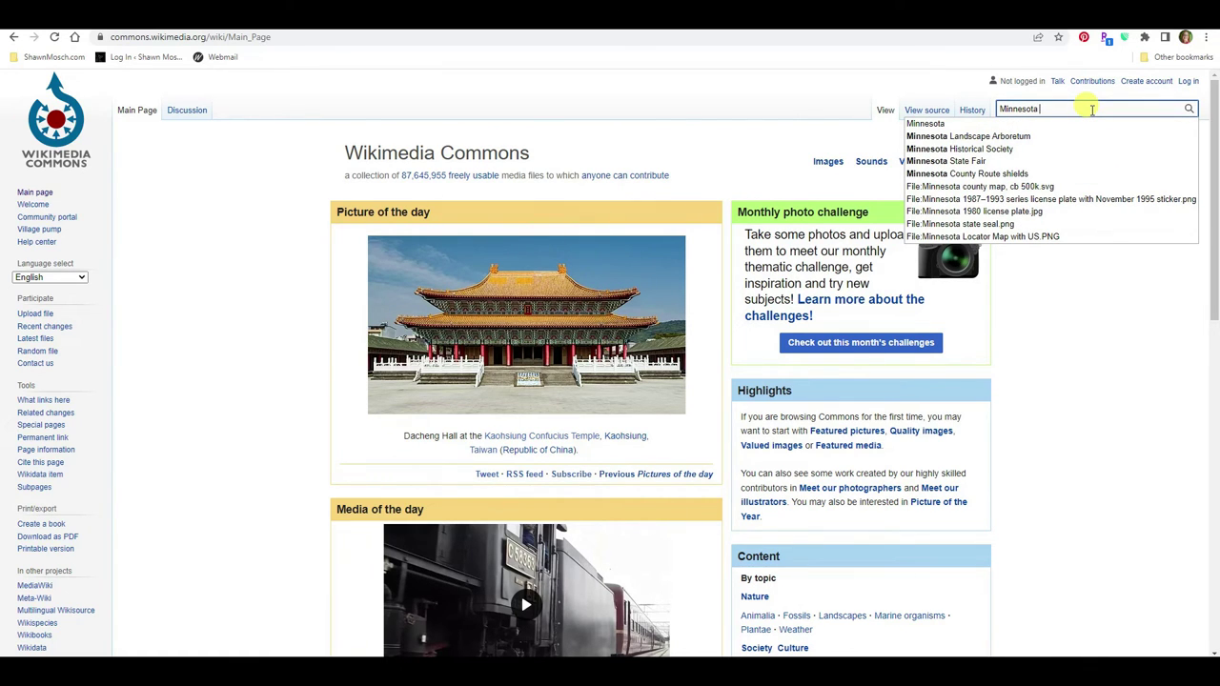
pyautogui.write('Twins')
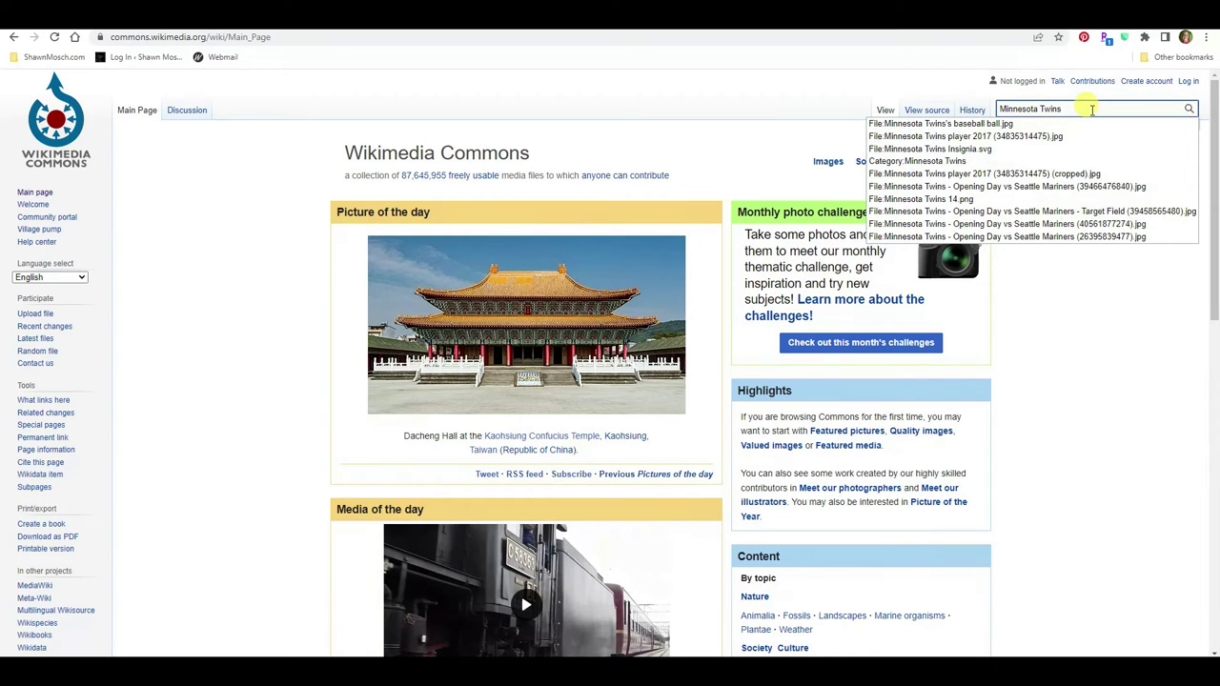
pyautogui.press('Return')
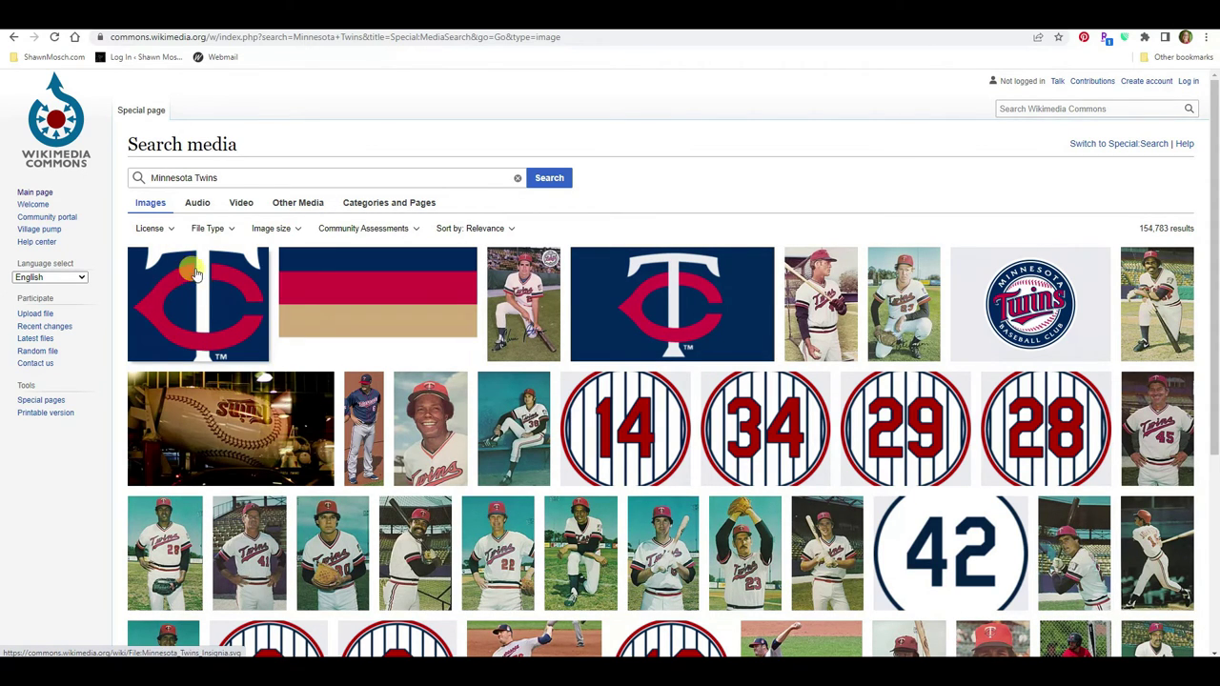
pyautogui.click(231, 231)
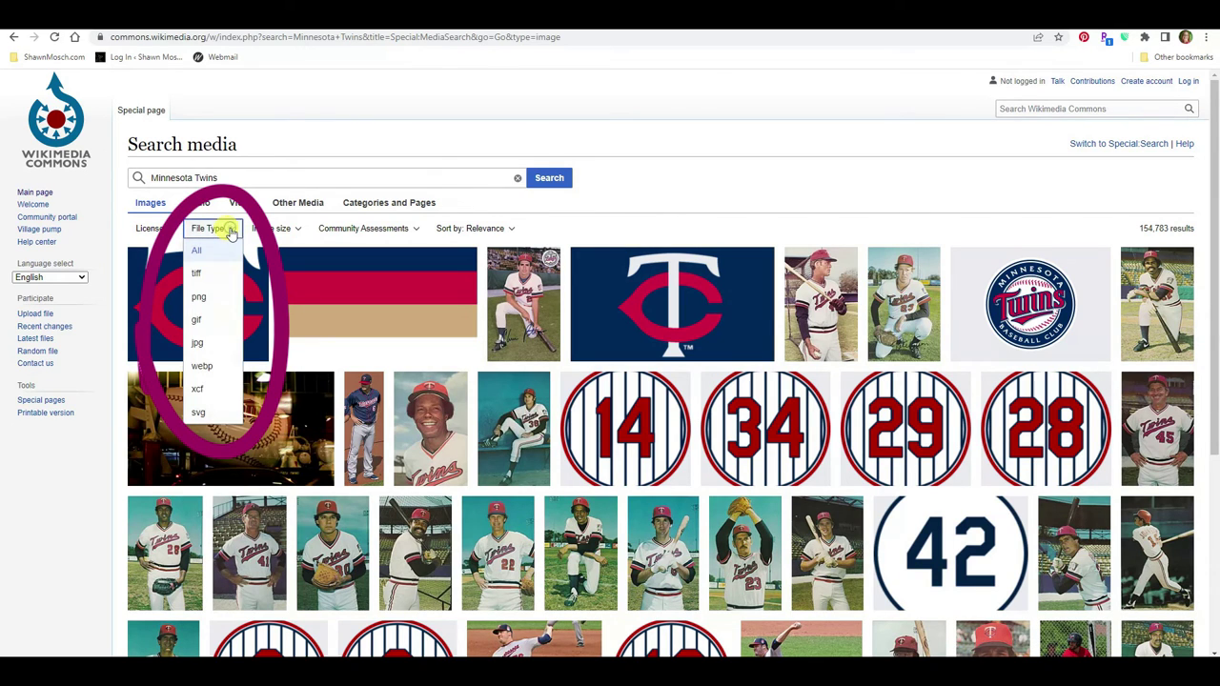
# - Filter the Twins results to SVG and open the Twins Insignia and Twins Logo.svg file pages in new tabs
pyautogui.click(202, 413)
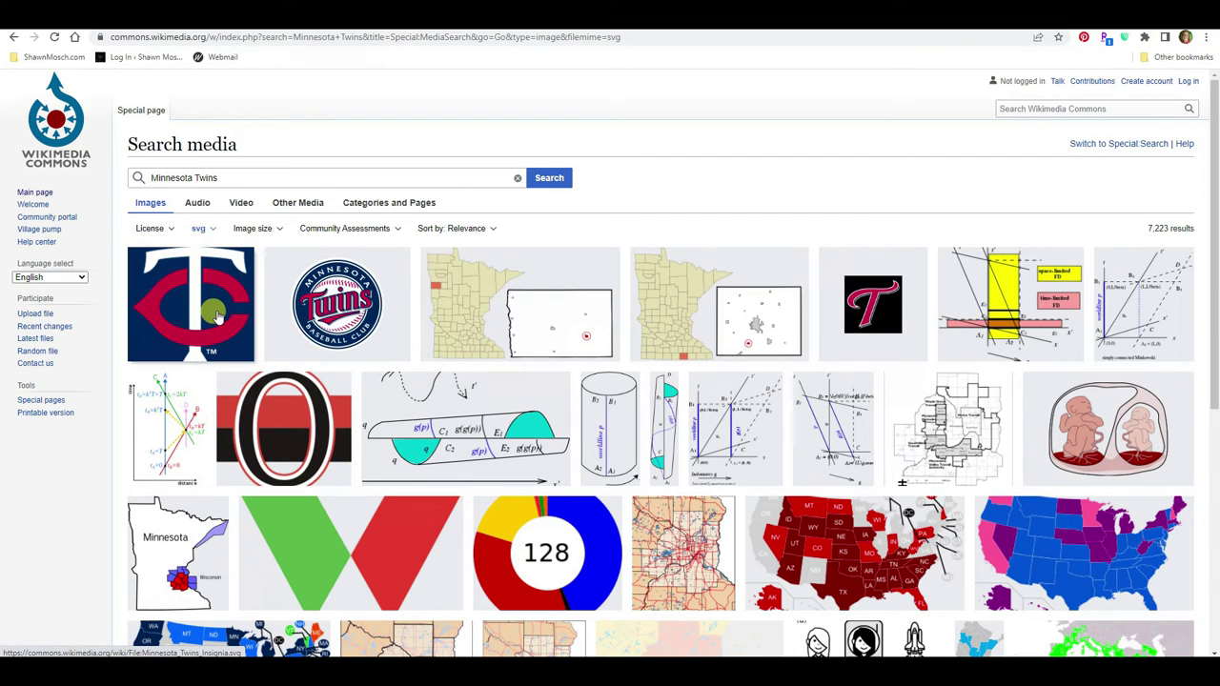
pyautogui.rightClick(219, 318)
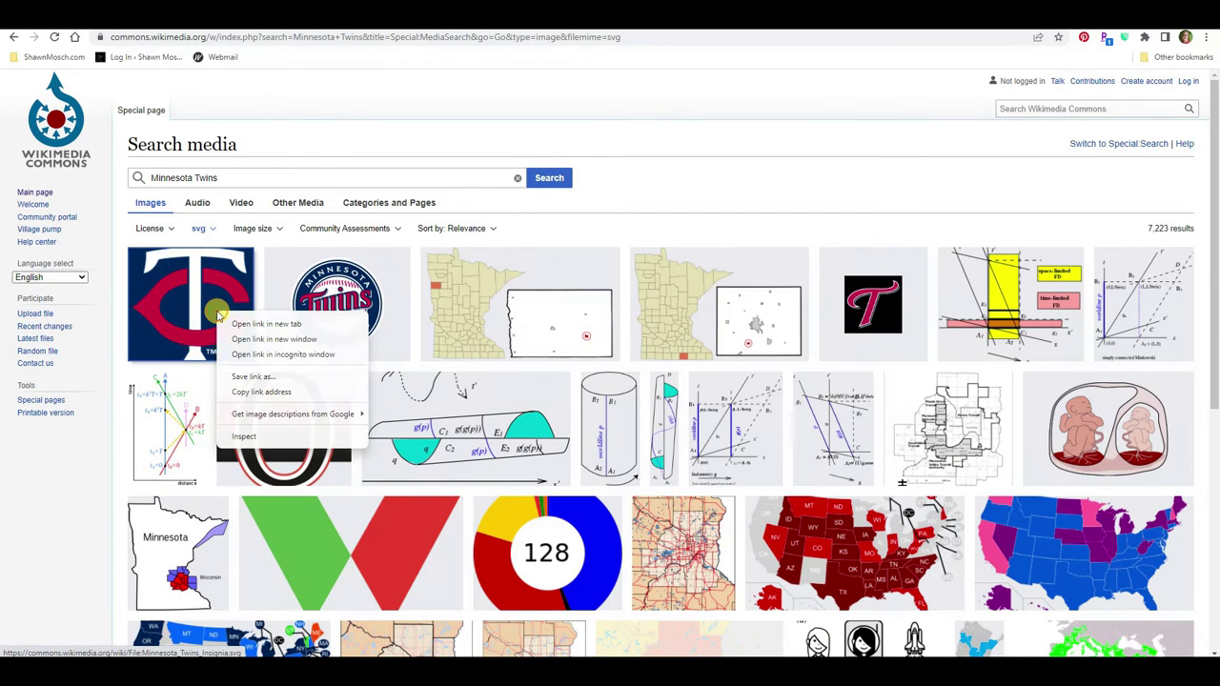
pyautogui.click(242, 325)
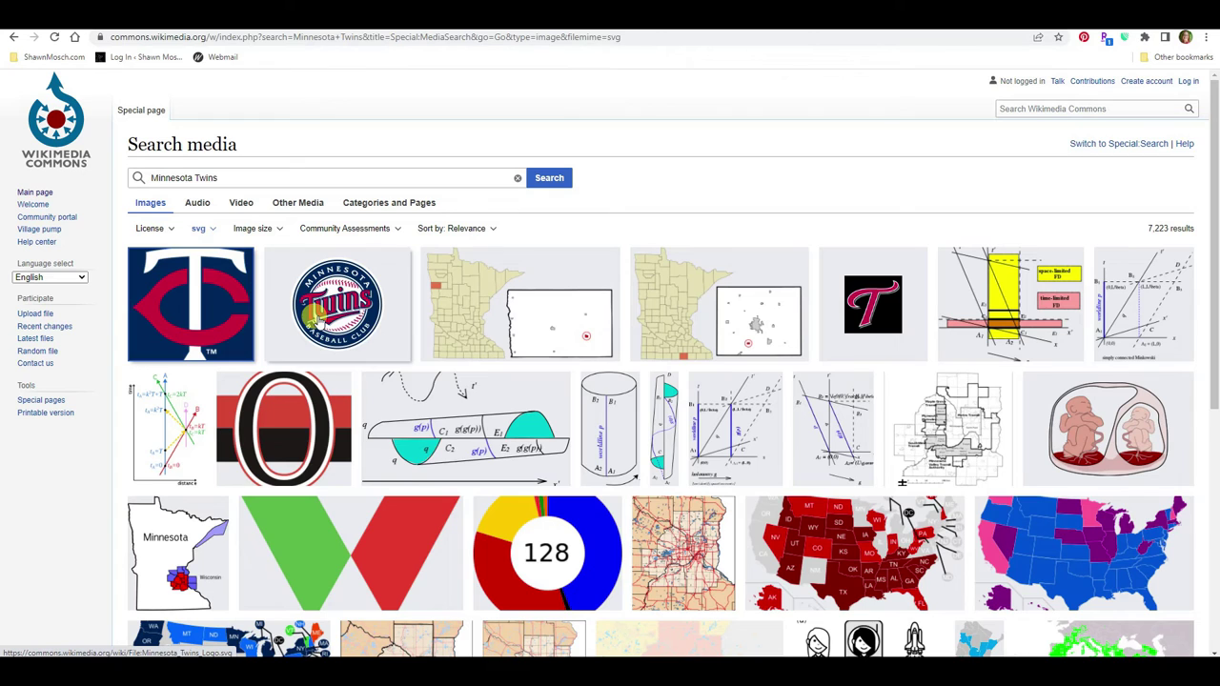
pyautogui.rightClick(319, 318)
pyautogui.click(367, 329)
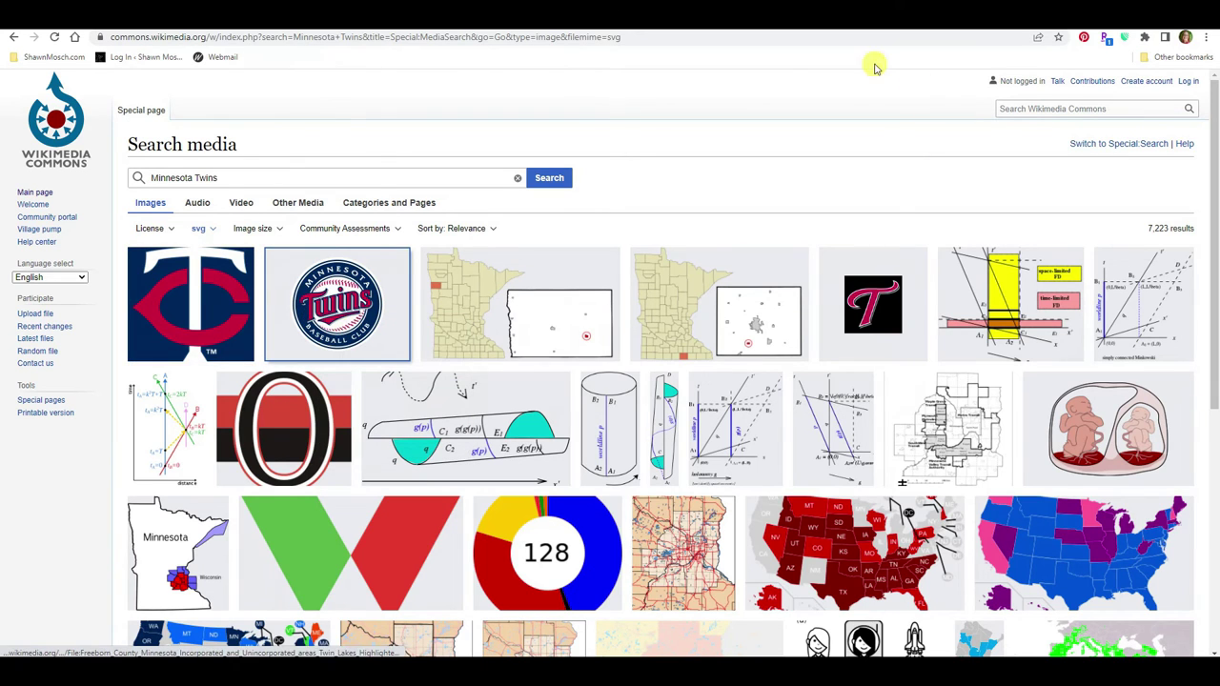
pyautogui.hotkey('ctrl', 'Tab')
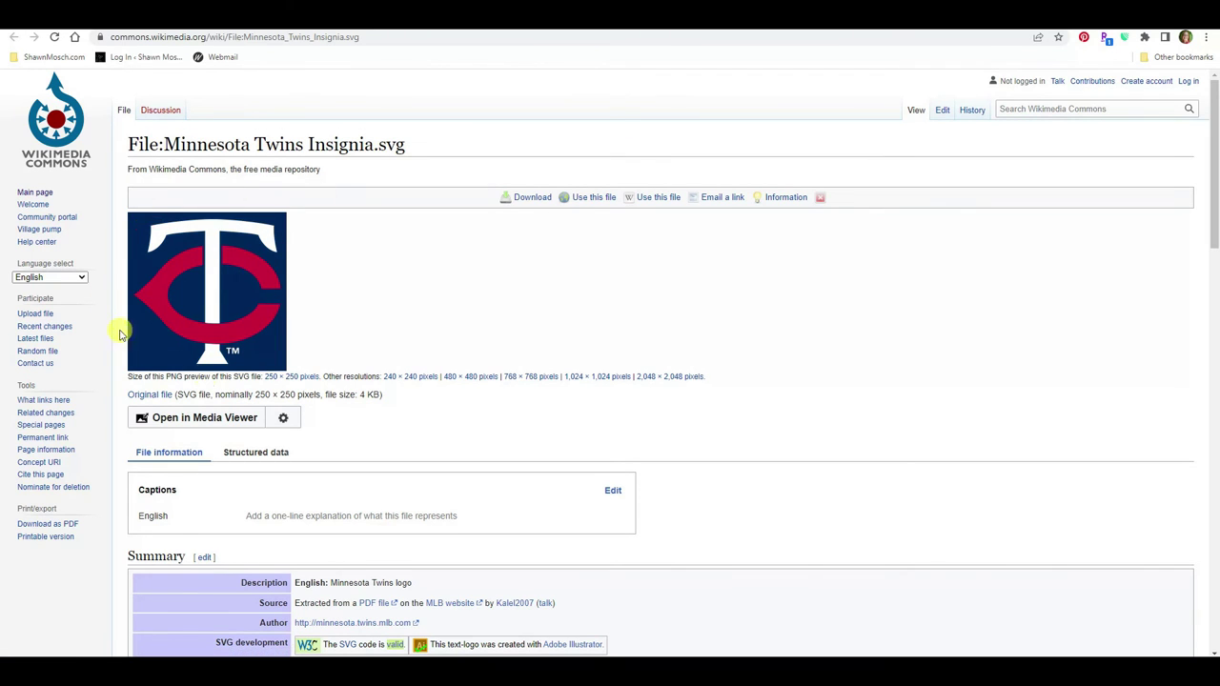
pyautogui.hotkey('alt', 'Left')
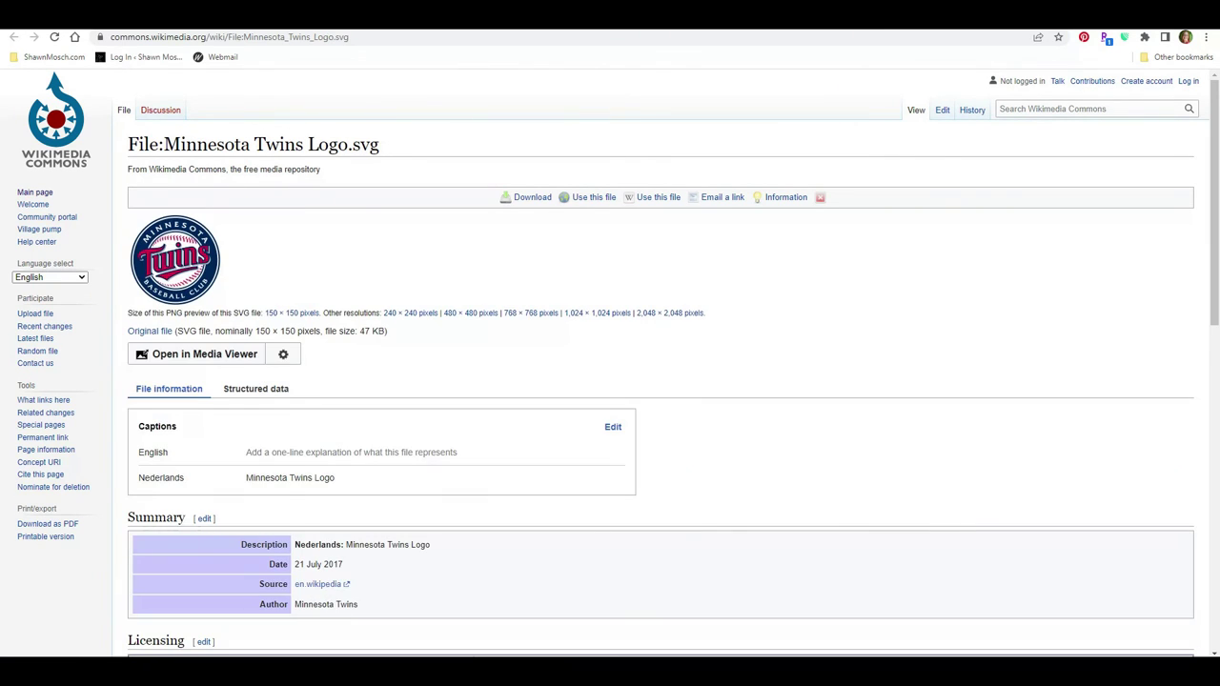